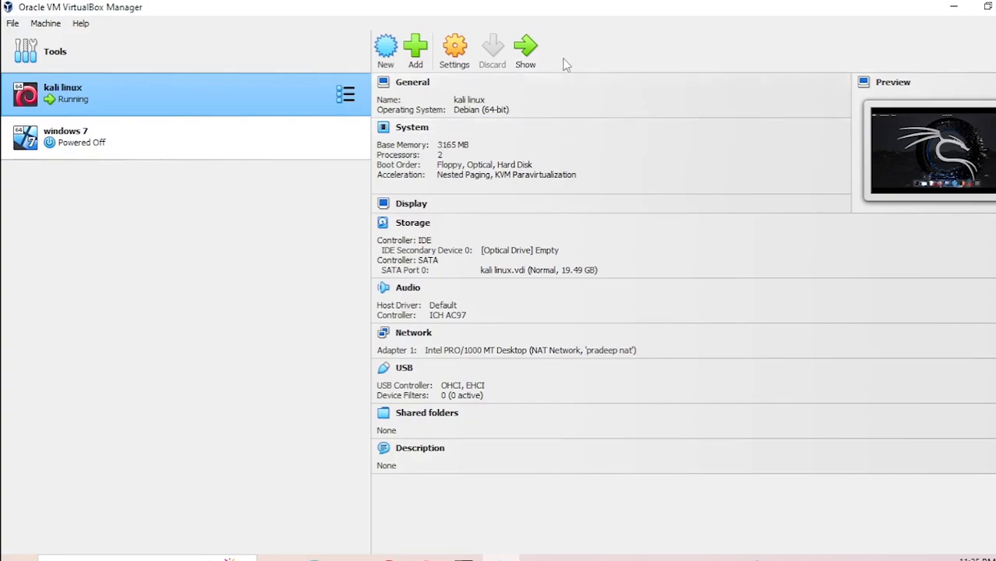
- Switch to the running kali linux virtual machine and start Wireshark in it
left_click(526, 51)
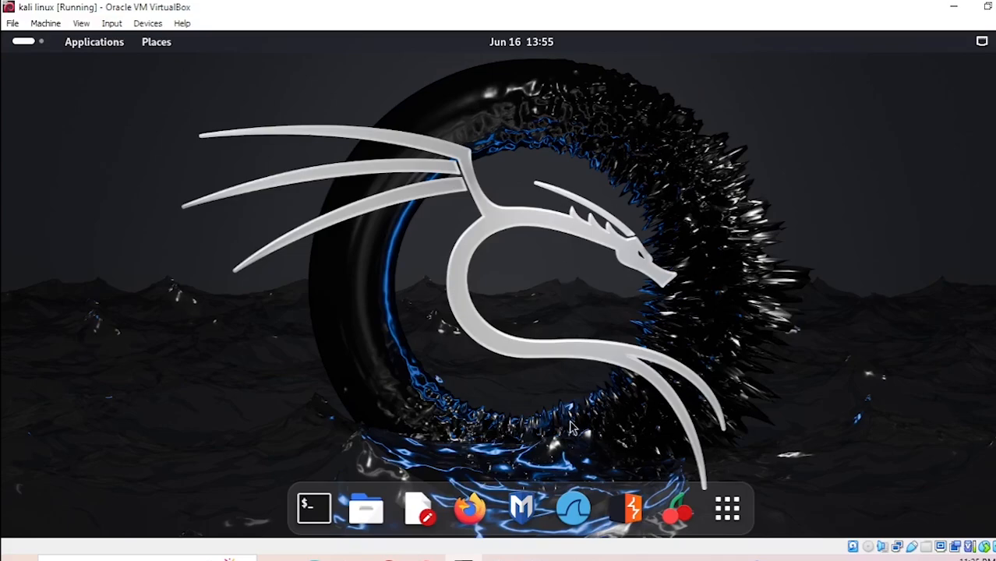
left_click(575, 525)
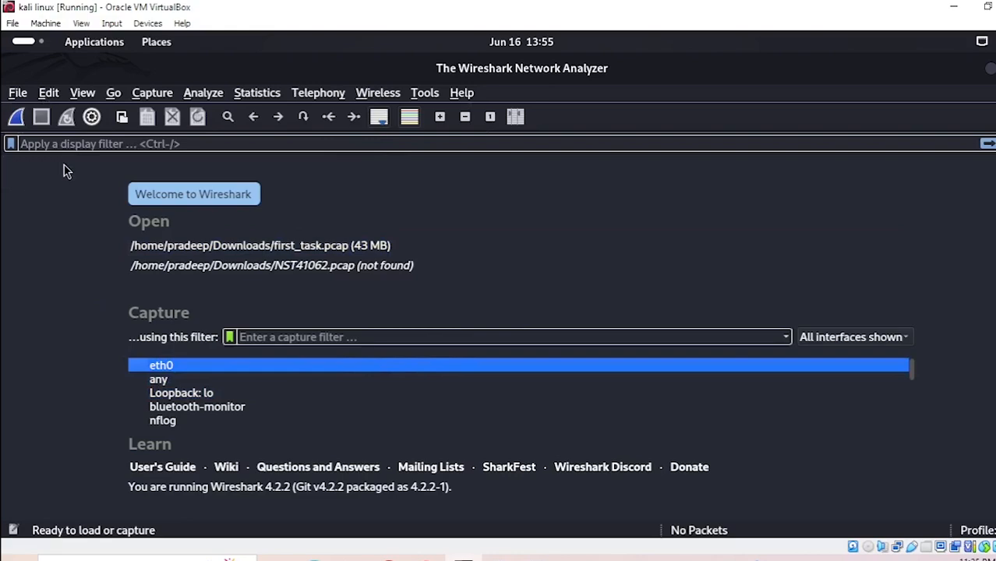
- Open the capture file first_task.pcap from the Downloads folder and make the packet list slightly taller
left_click(16, 97)
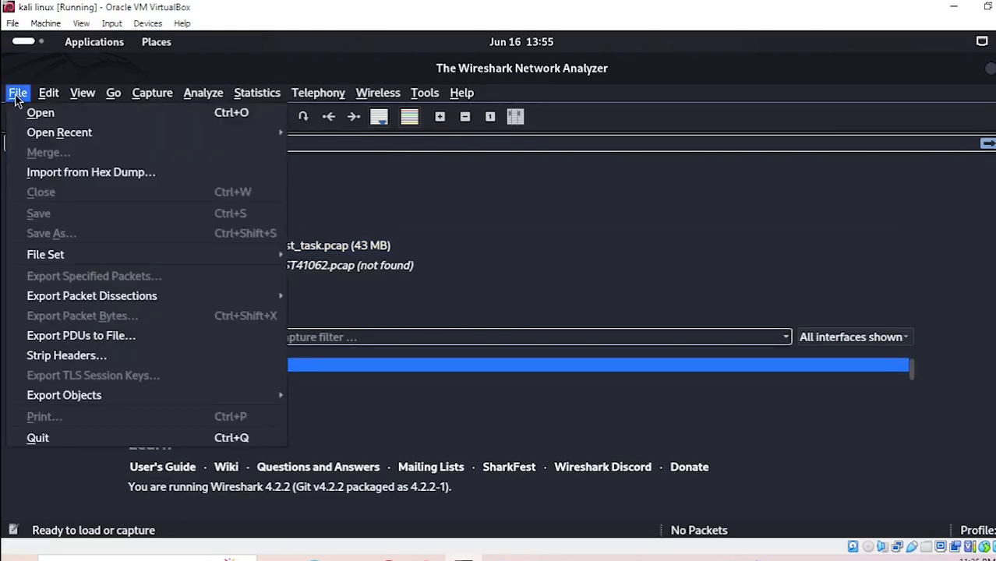
left_click(36, 112)
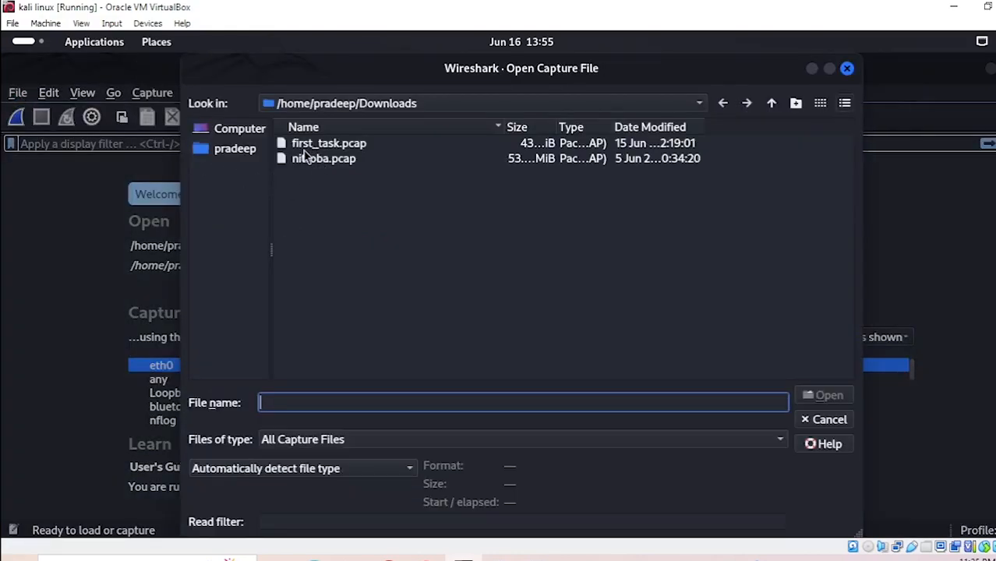
left_click(357, 149)
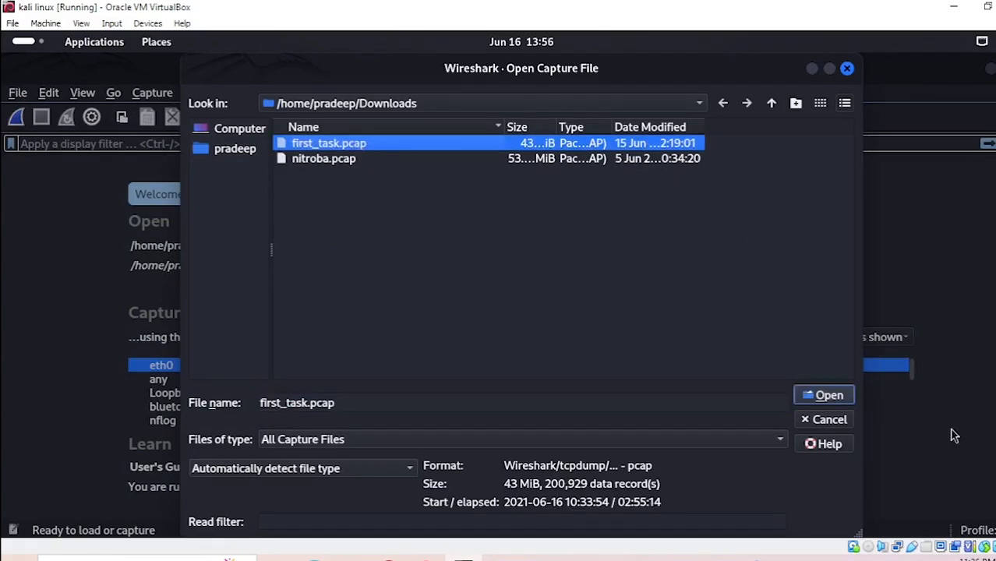
left_click(842, 395)
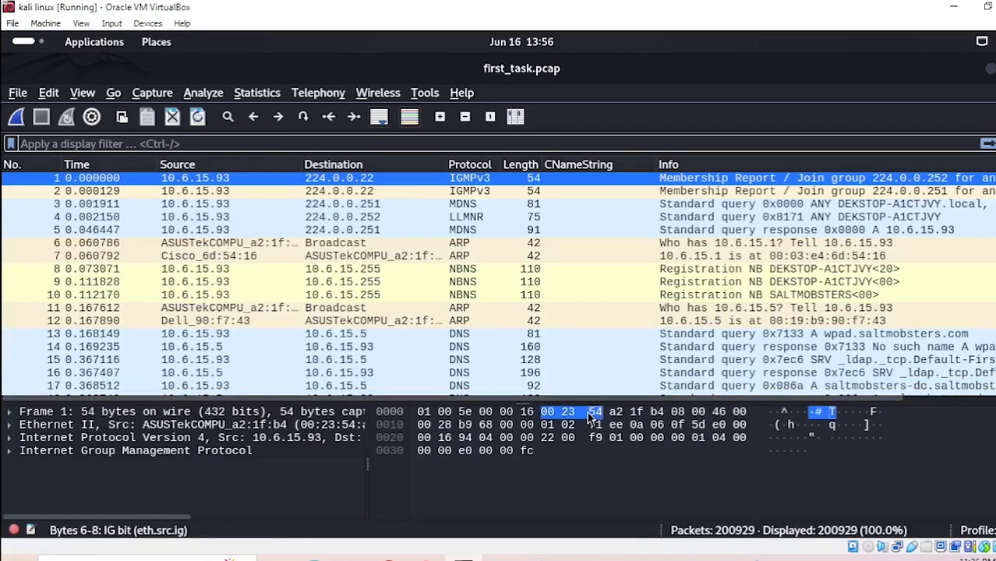
left_click_drag(542, 401, 522, 430)
left_click(458, 245)
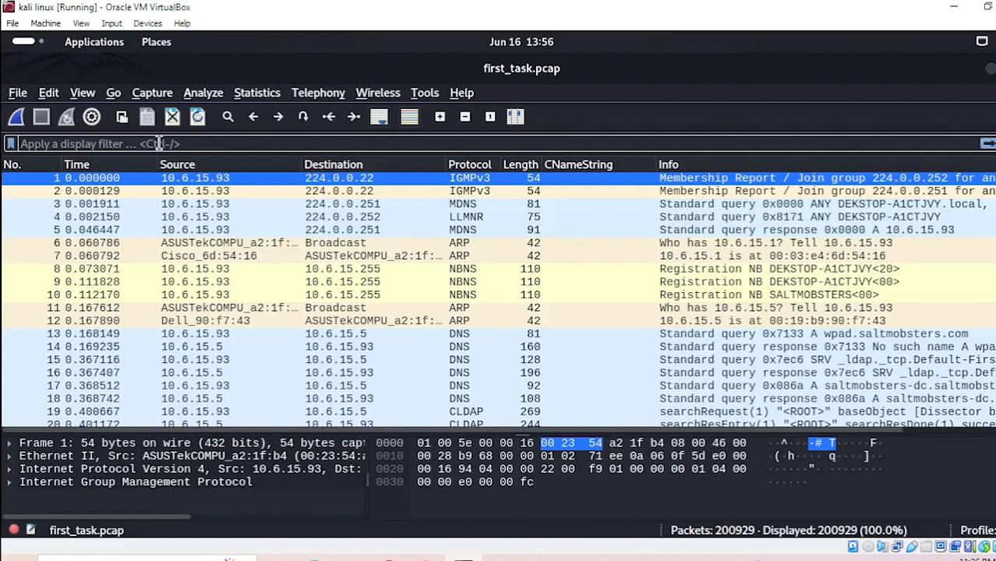
- Review the capture's IPv4 conversations sorted by bytes, and close the conversations window
left_click(256, 94)
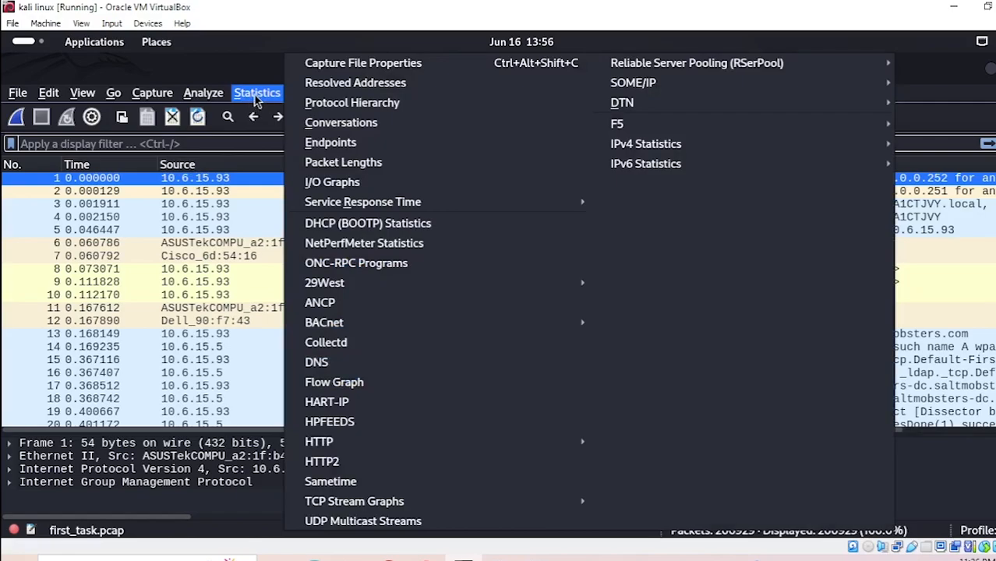
left_click(323, 123)
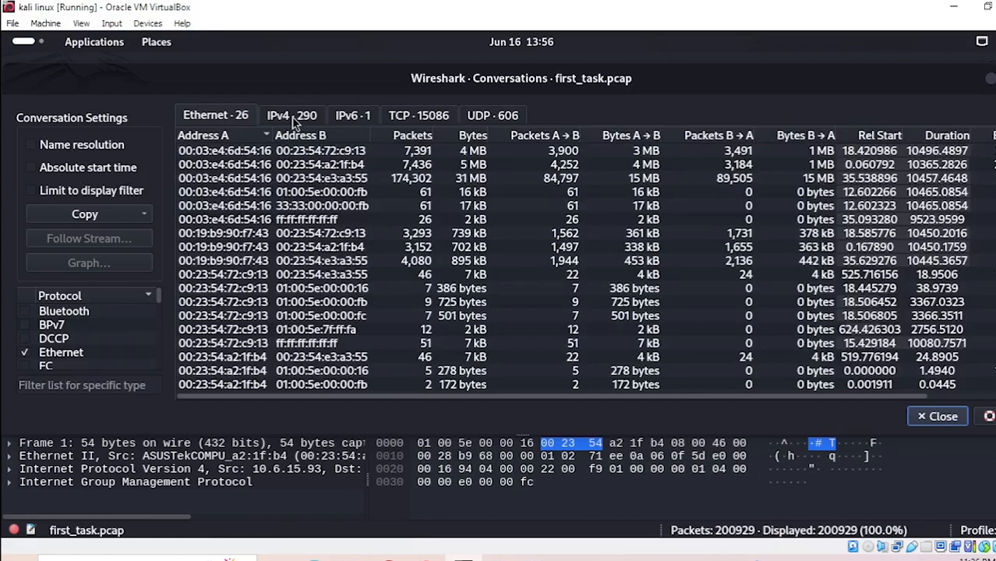
left_click(285, 121)
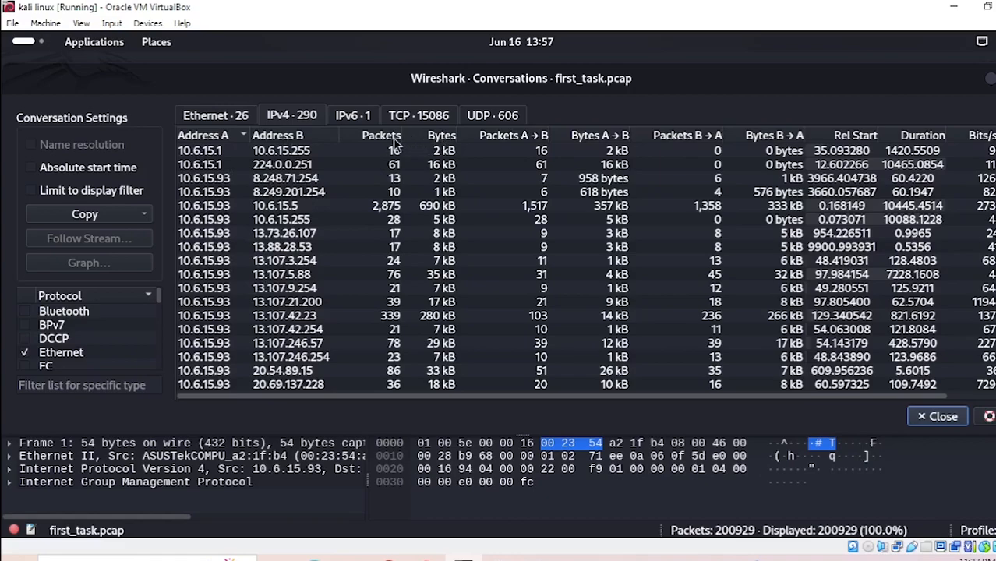
left_click(442, 135)
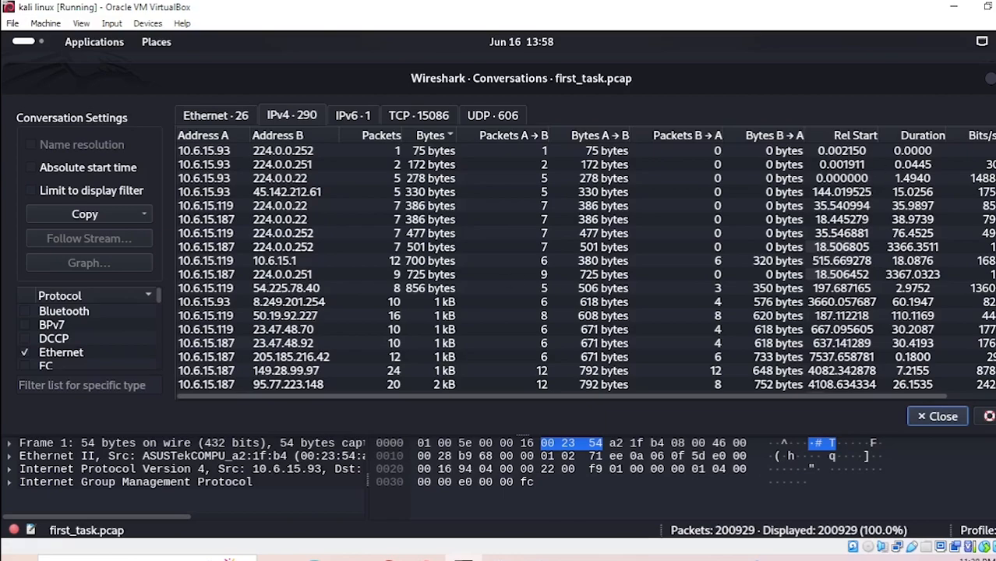
key("Escape")
- Filter the packets with the display filter ip.addr==10.6.15.119
left_click(206, 150)
type("ip")
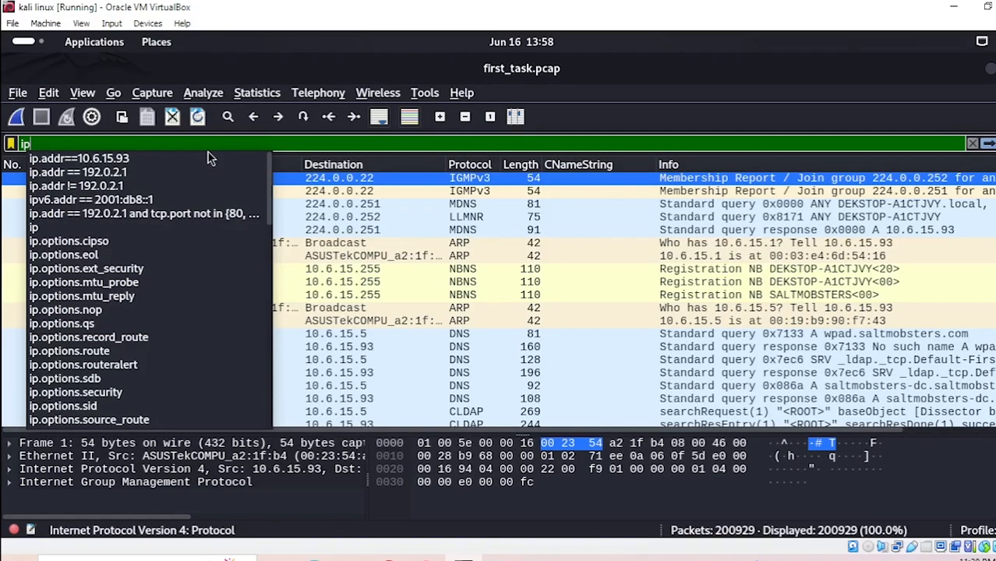
type(".add")
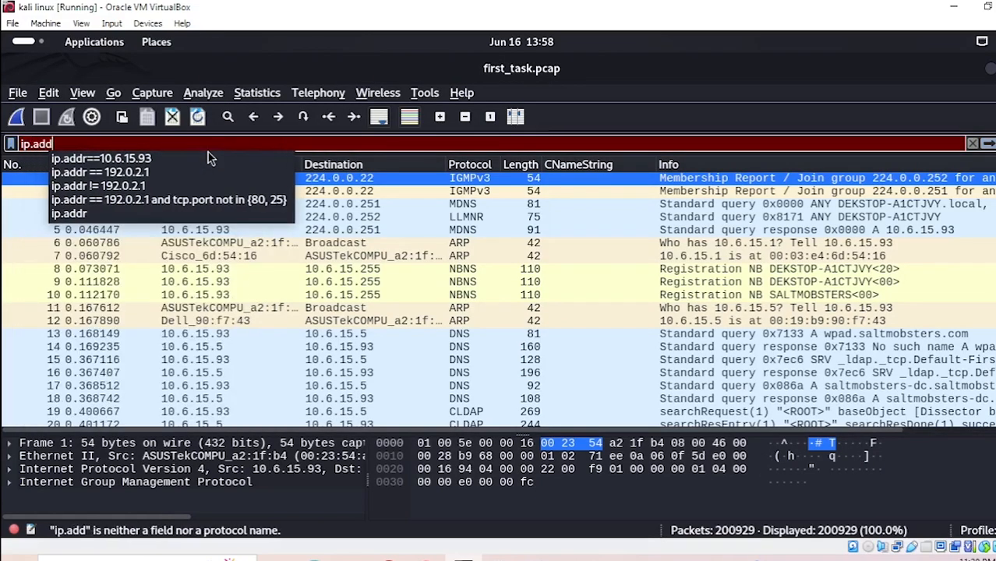
type("r==")
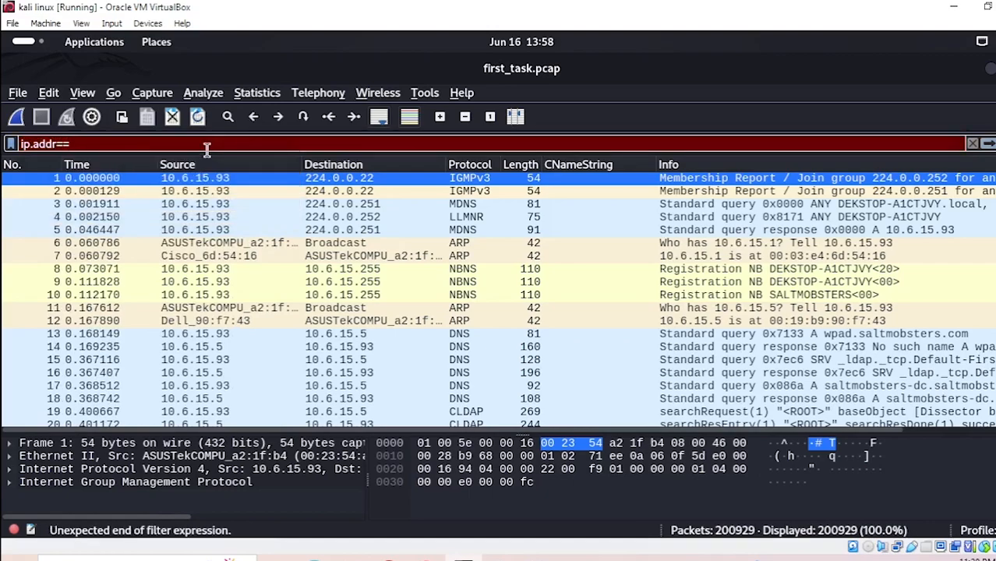
type("10.")
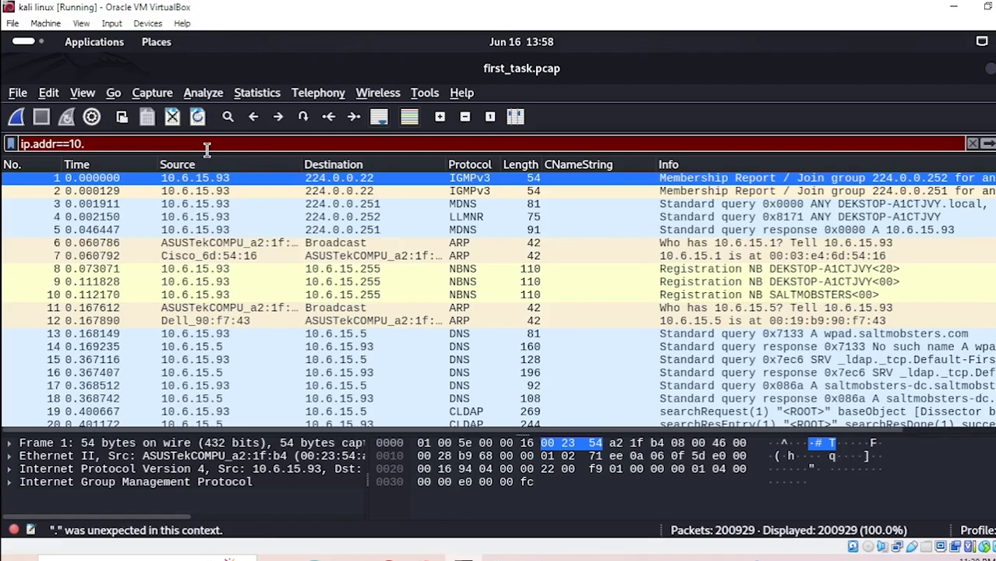
type("6.15.119")
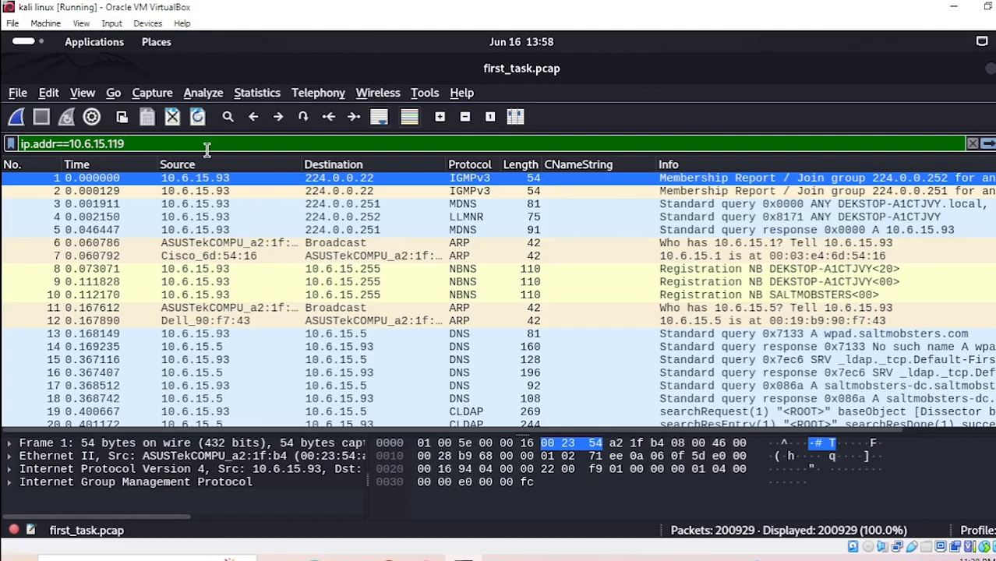
key("Return")
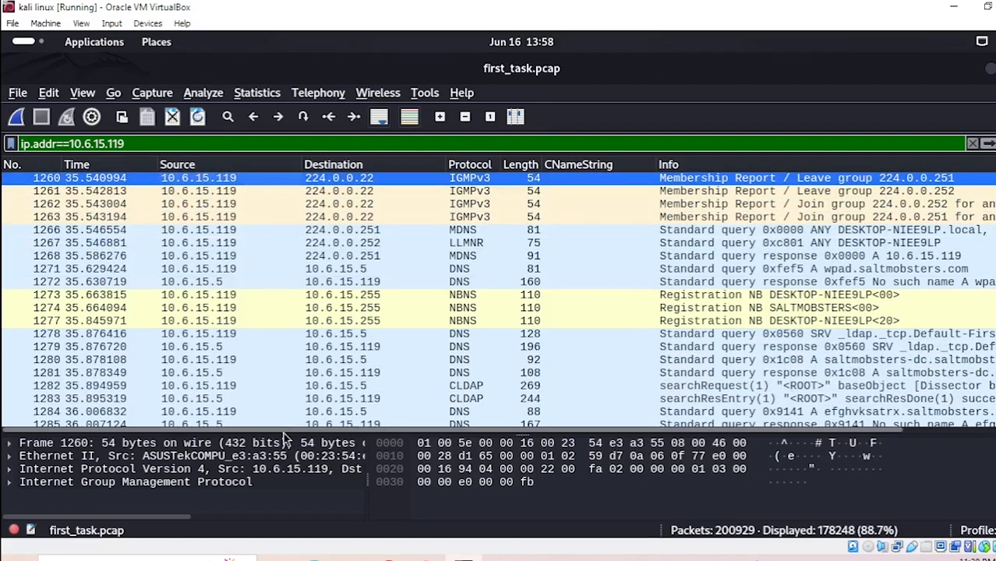
- Enlarge the packet details area and expand the Ethernet II layer of frame 1260
left_click_drag(285, 434, 285, 267)
left_click(183, 320)
left_click(47, 279)
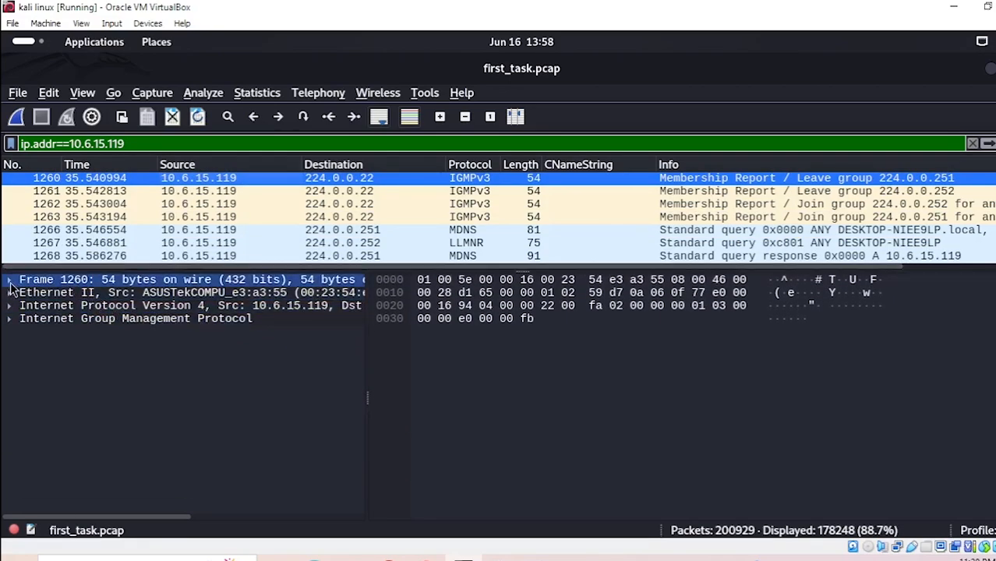
left_click(32, 294)
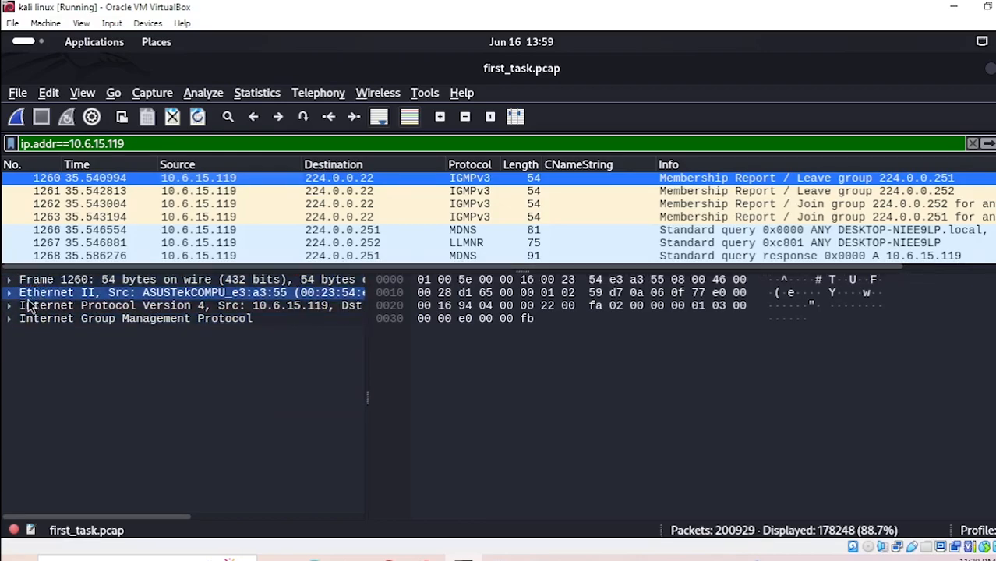
left_click(28, 282)
left_click(16, 294)
left_click(9, 294)
left_click_drag(366, 391, 572, 405)
- Examine the source and destination MAC addresses and type under Ethernet II, and give the packet list more height again
left_click(115, 307)
left_click(118, 318)
left_click(234, 293)
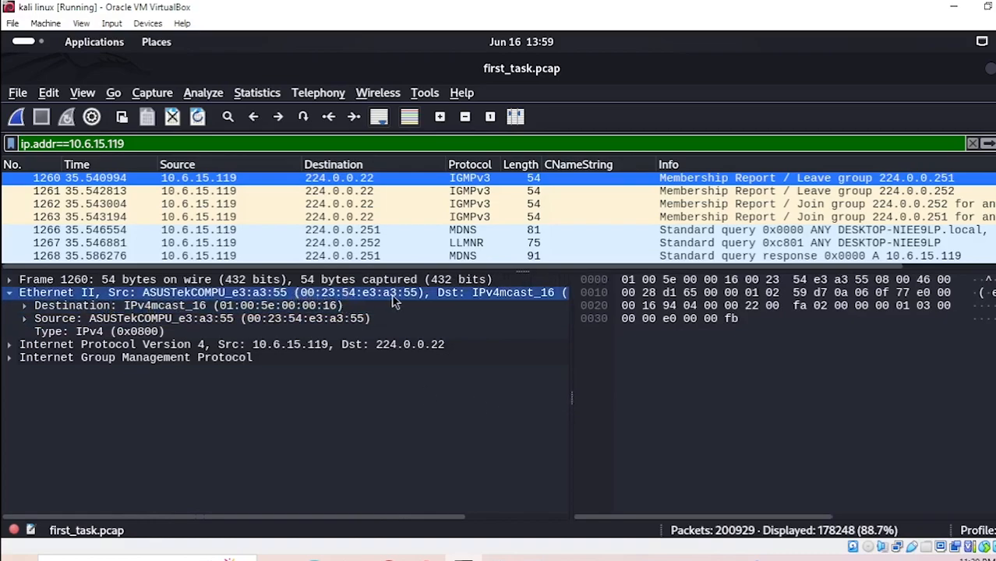
left_click(382, 306)
left_click(320, 295)
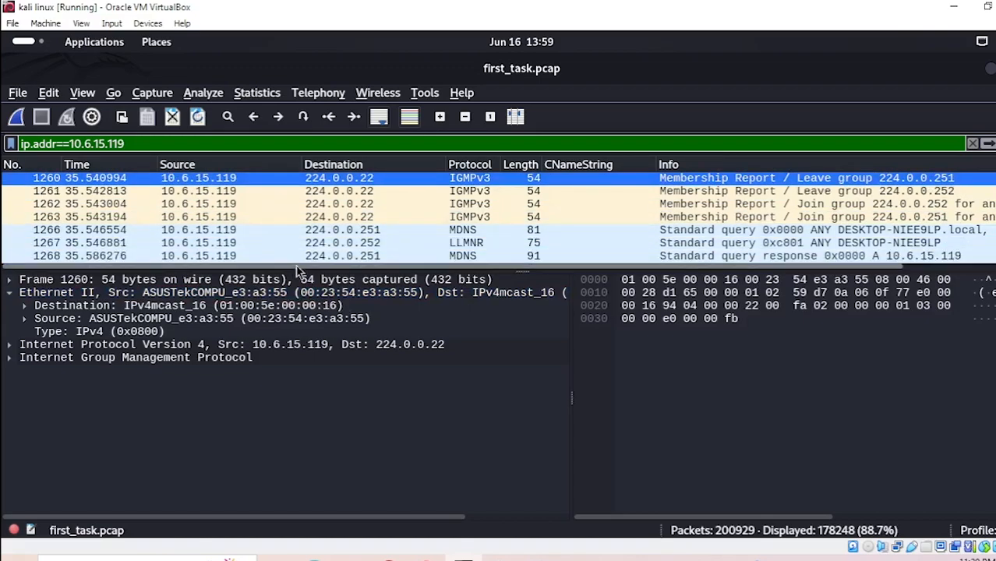
left_click(315, 306)
left_click(321, 318)
left_click(327, 331)
left_click(280, 344)
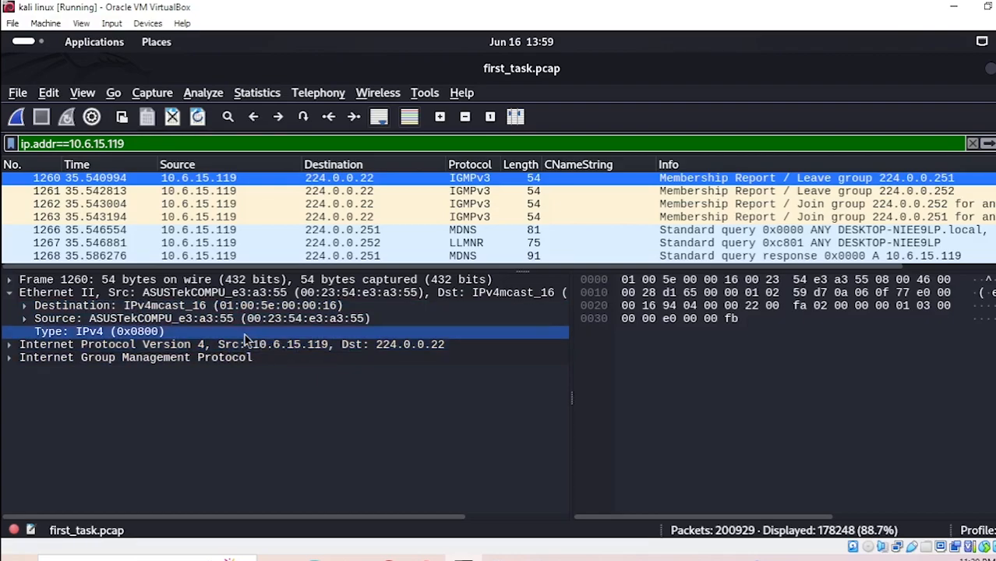
left_click(497, 295)
left_click(568, 282)
left_click_drag(564, 271, 562, 348)
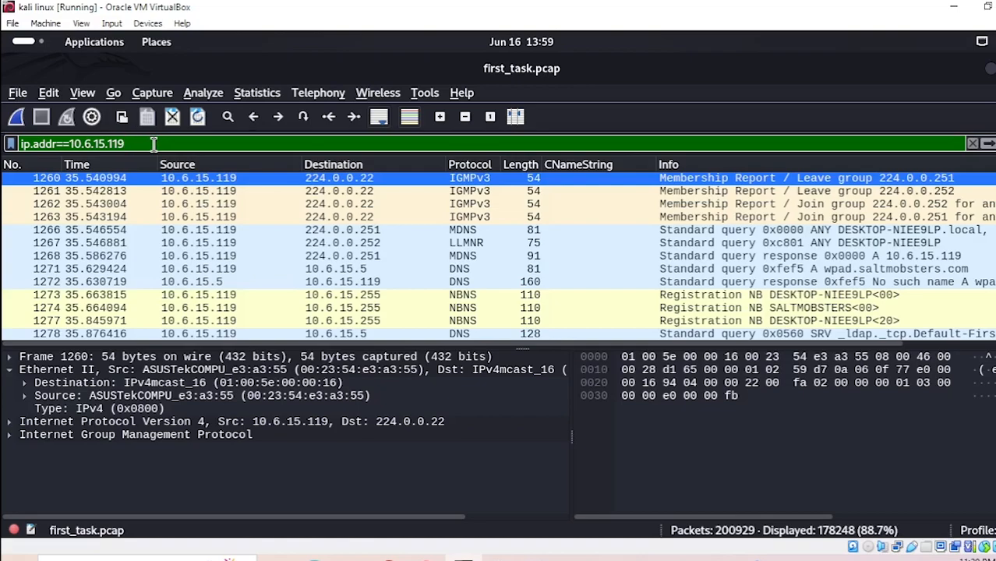
- Replace the display filter with kerberos and apply it
key("ctrl+a")
key("BackSpace")
key("Escape")
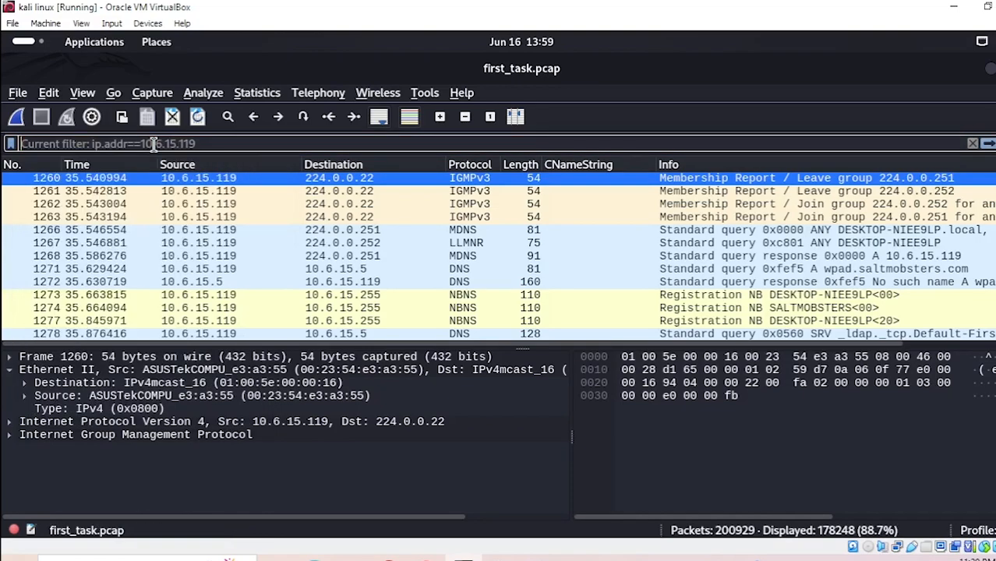
type("ker")
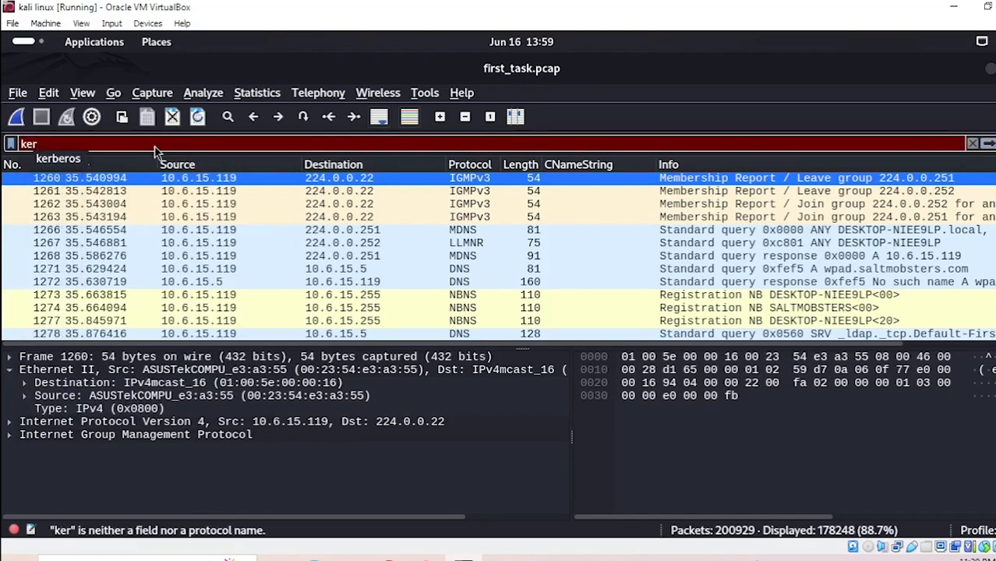
type("beros")
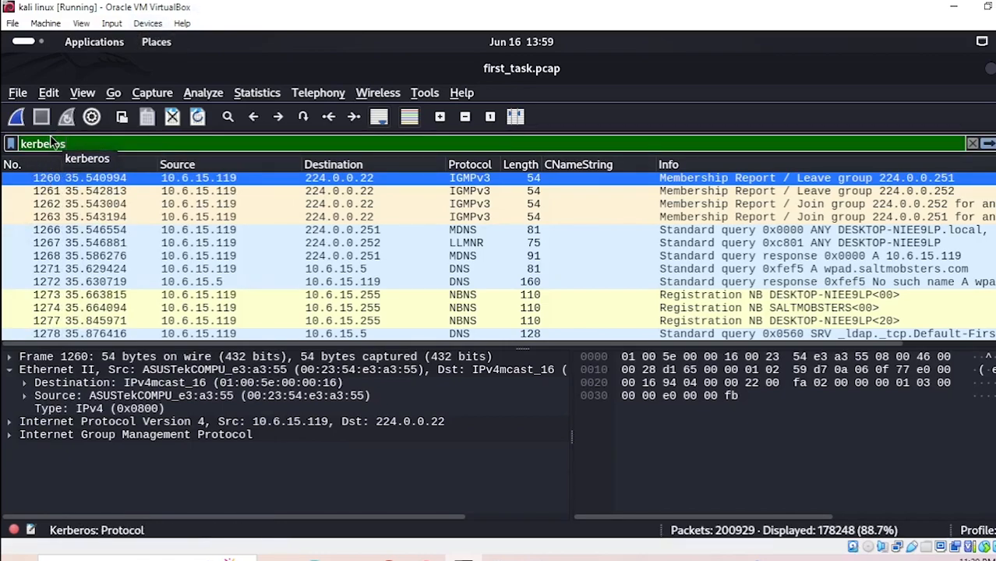
key("Return")
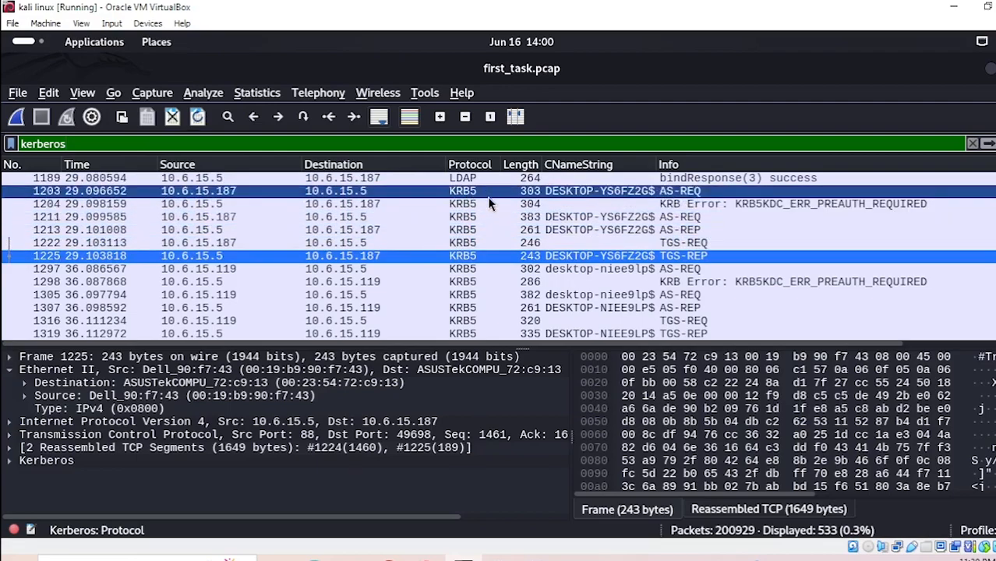
- Select the AS-REQ packet 1203 and expand its Kerberos layer and as-req section
left_click(455, 194)
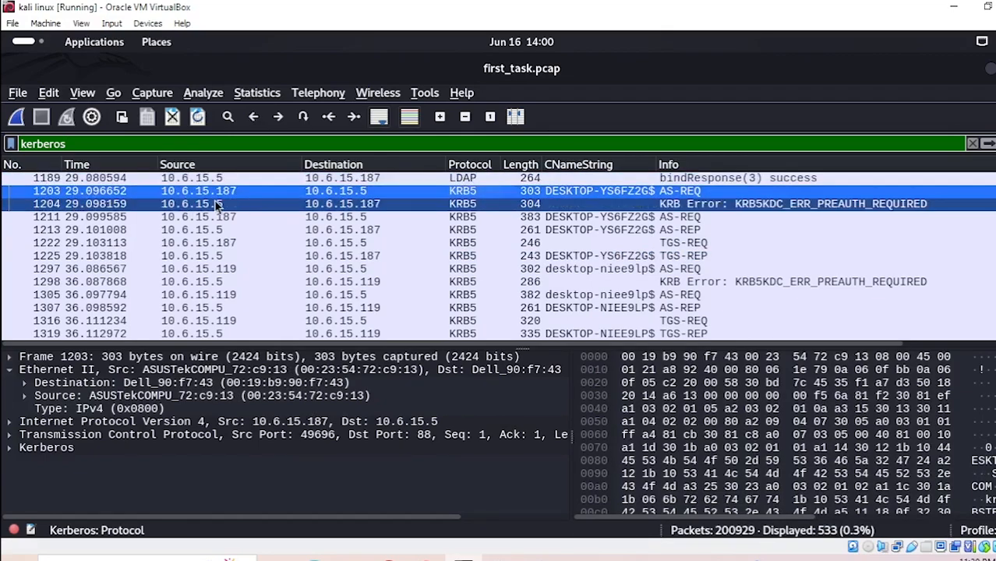
left_click(30, 449)
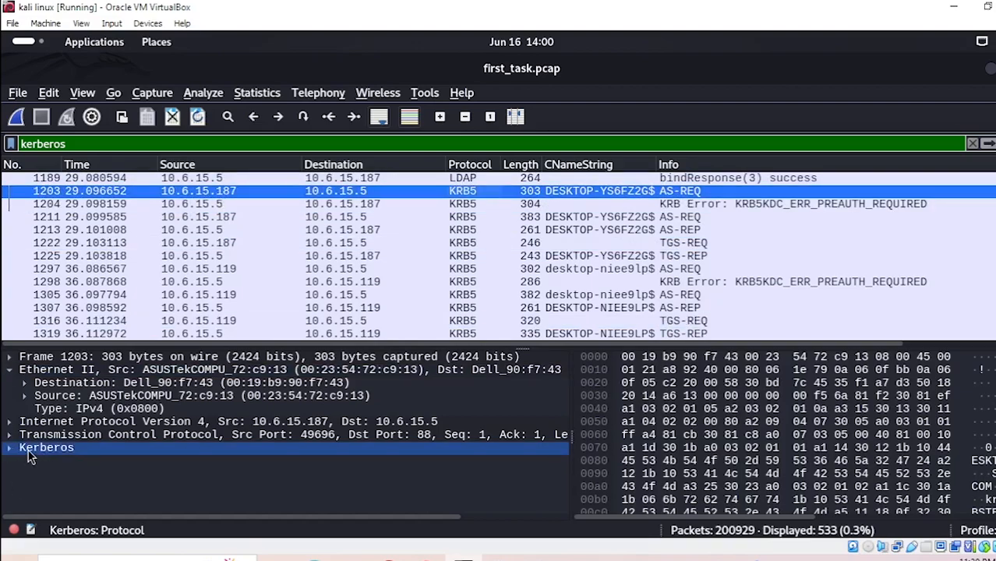
left_click(10, 450)
left_click(47, 474)
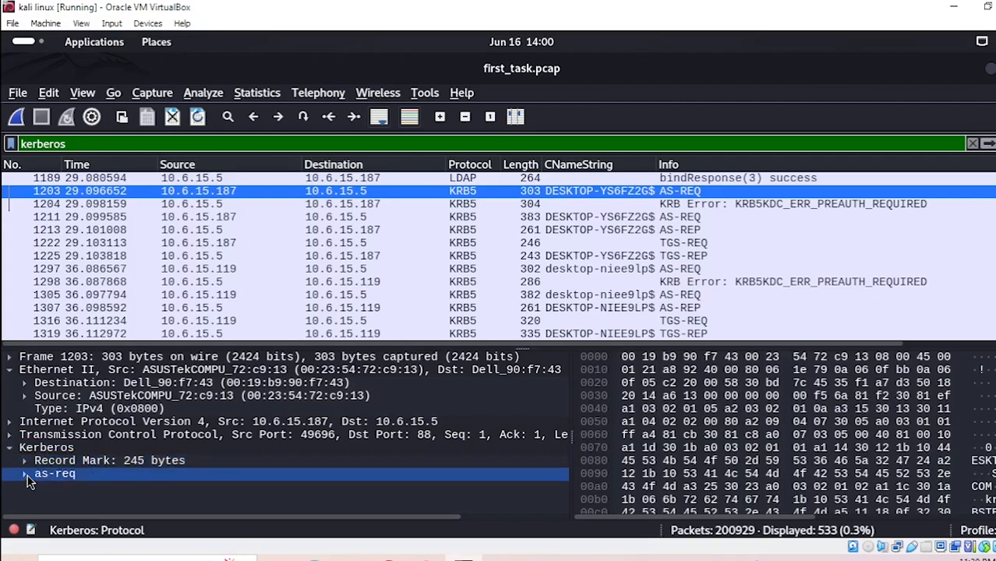
left_click(26, 474)
left_click(467, 357)
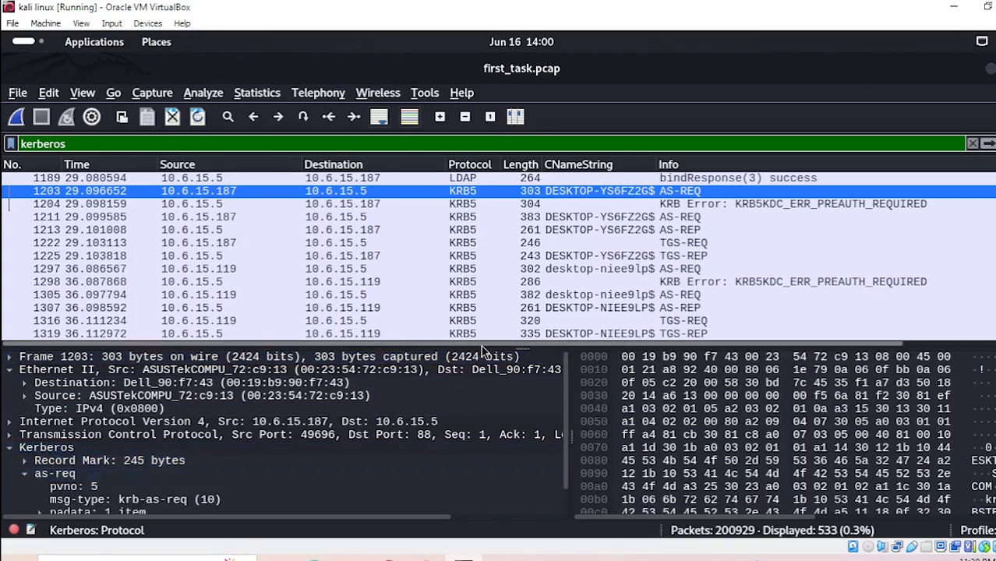
- Enlarge the packet details and expand req-body, cname and cname-string to inspect the CNameString host name
left_click_drag(519, 348, 519, 192)
left_click(47, 356)
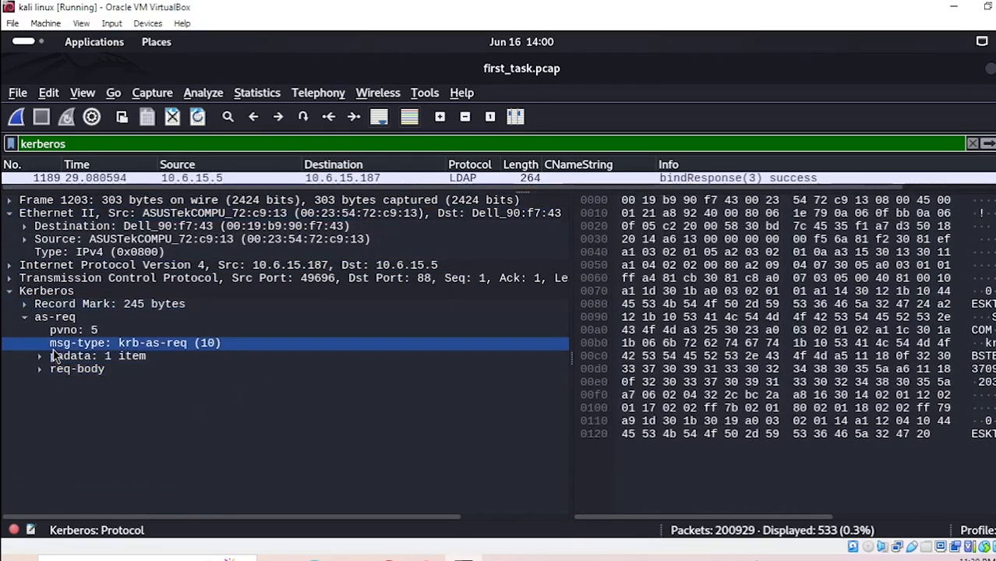
left_click(43, 369)
left_click(82, 407)
left_click(117, 472)
left_click(48, 408)
left_click(55, 408)
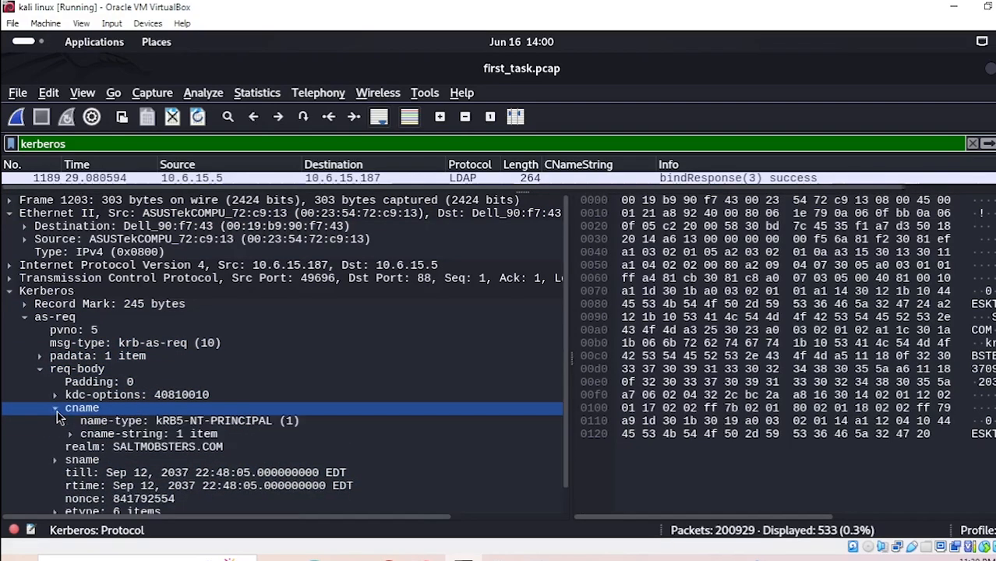
left_click(86, 434)
left_click(71, 434)
left_click(93, 424)
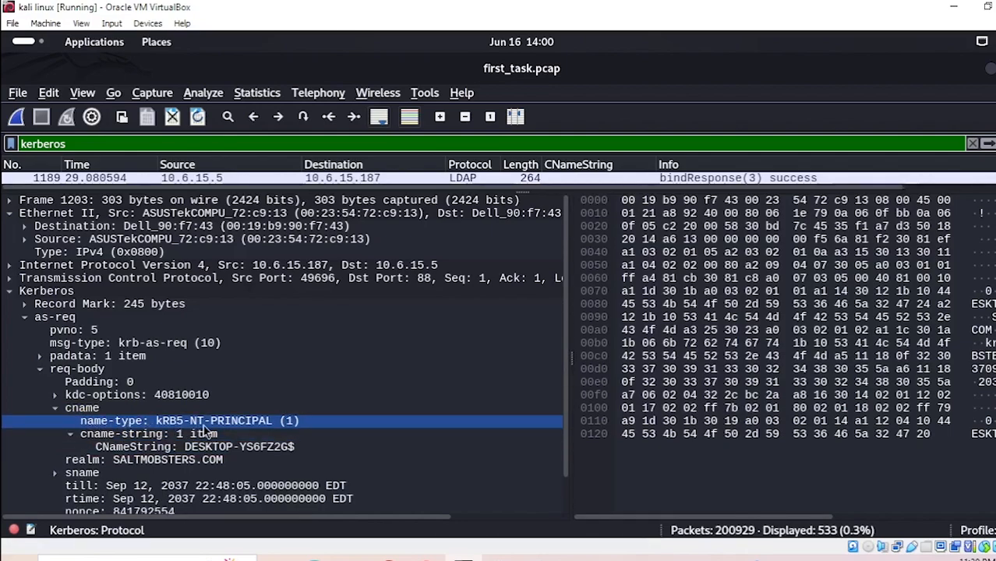
left_click(234, 446)
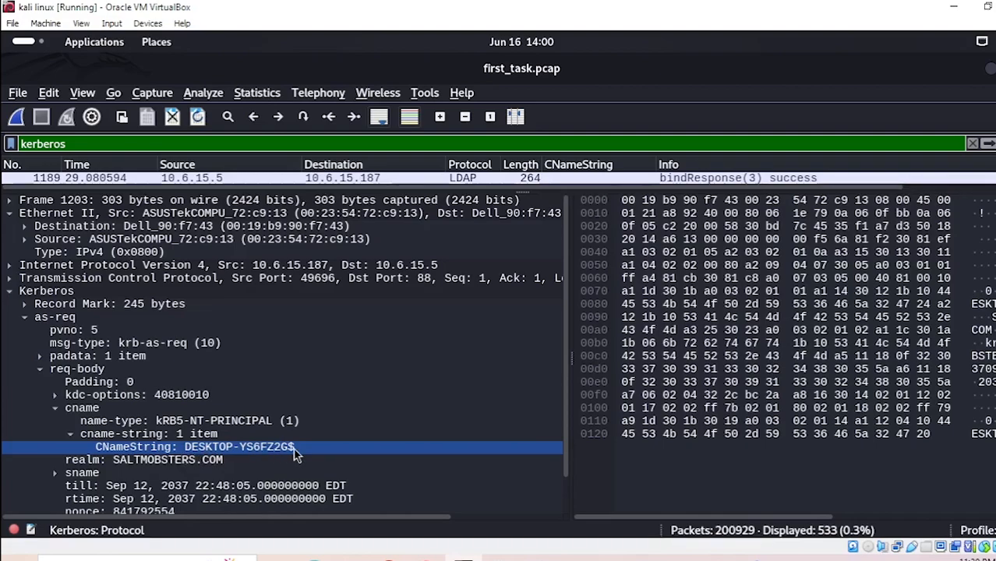
- Select the CNameString field under cname-string in packet 1203 and apply it as a column
key("Up")
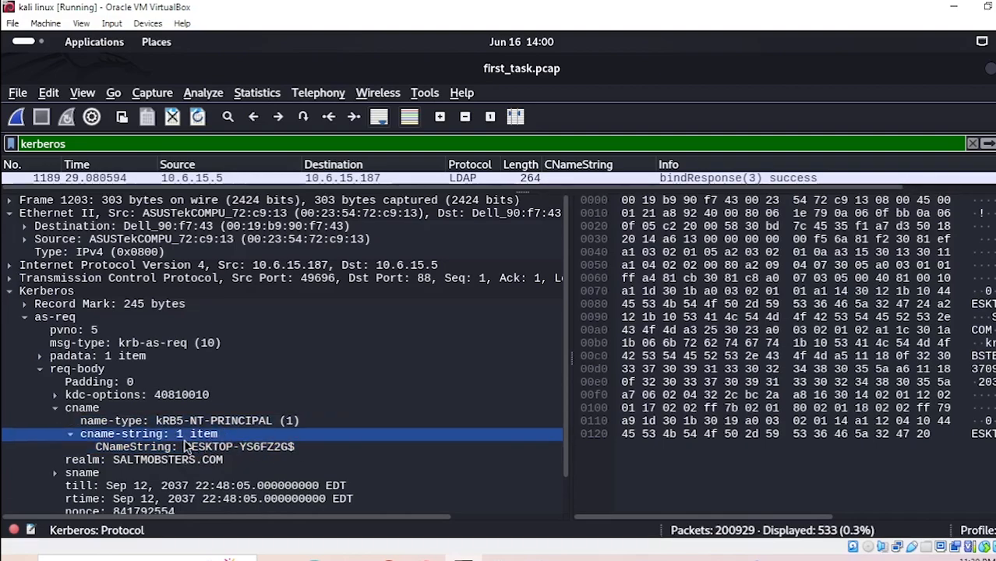
left_click(245, 447)
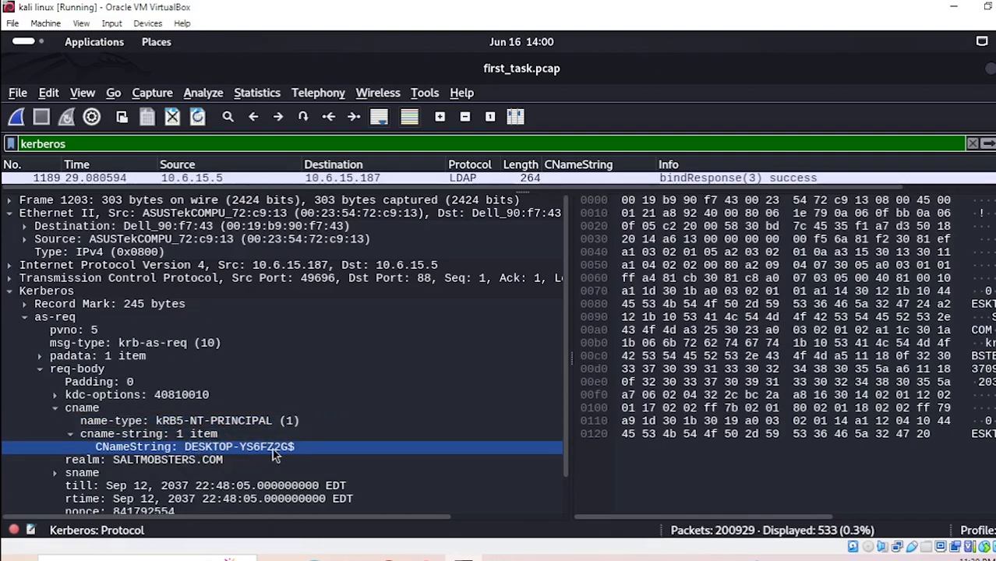
left_click(201, 435)
left_click(196, 449)
right_click(207, 450)
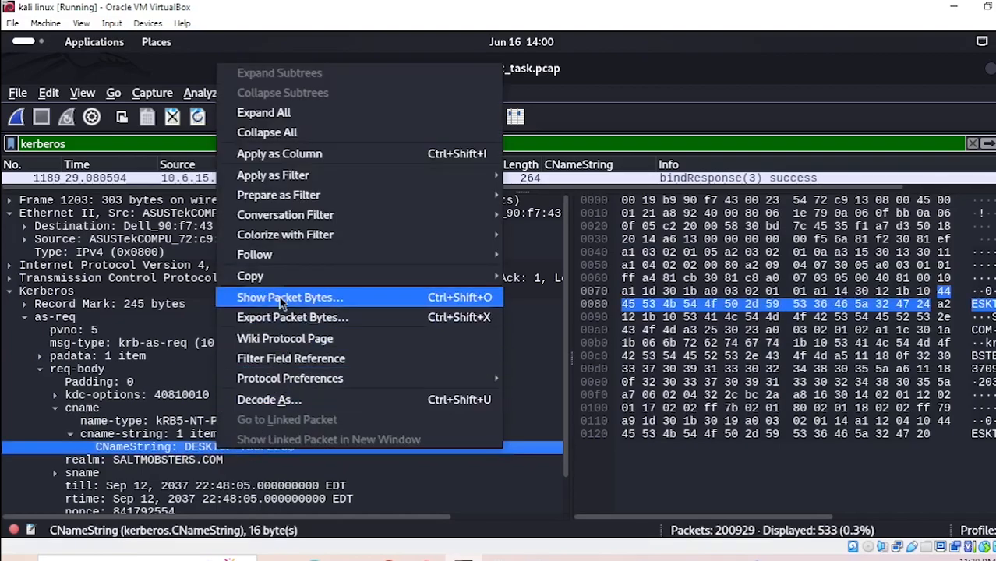
mouse_move(282, 266)
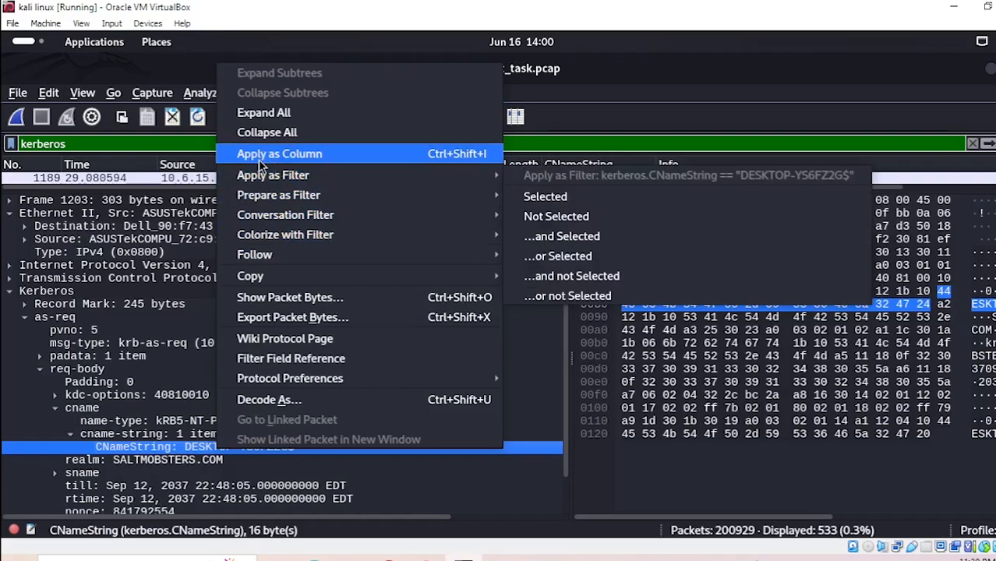
left_click(316, 154)
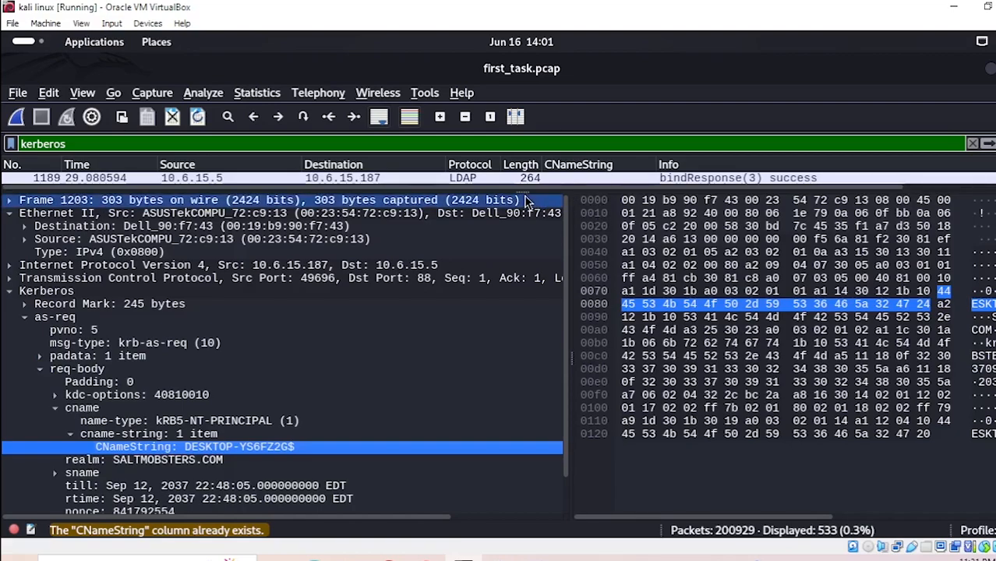
- Enlarge the packet list and examine the CNameString column for the host and user names tied to each source IP address
left_click_drag(532, 192, 528, 472)
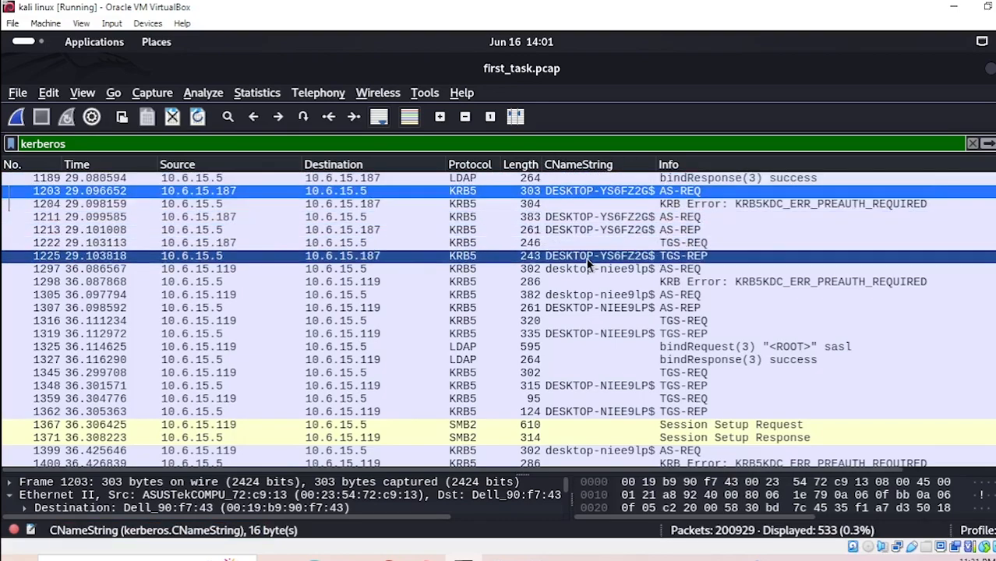
scroll(590, 265, "down", 3)
scroll(589, 267, "down", 6)
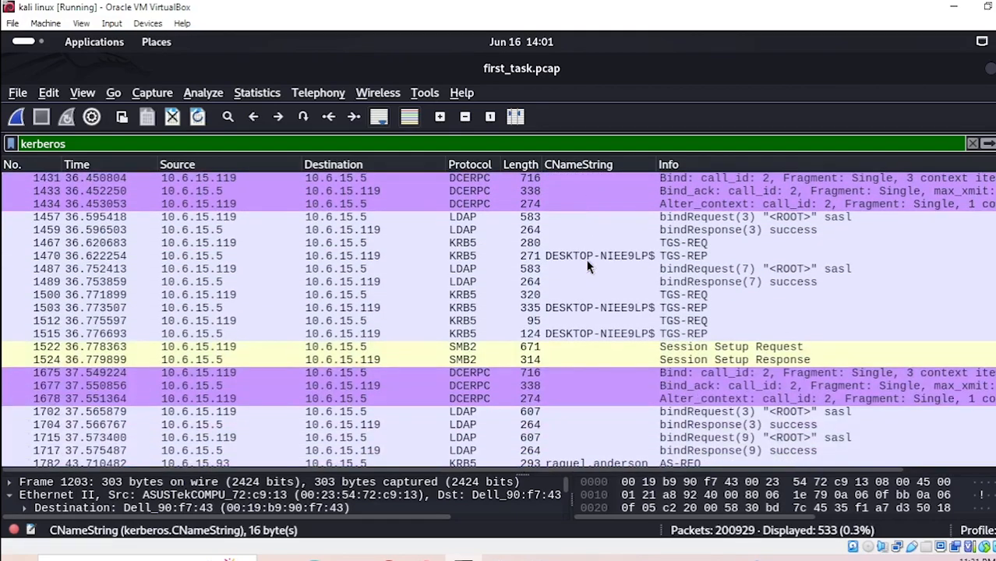
scroll(588, 267, "down", 4)
left_click(561, 308)
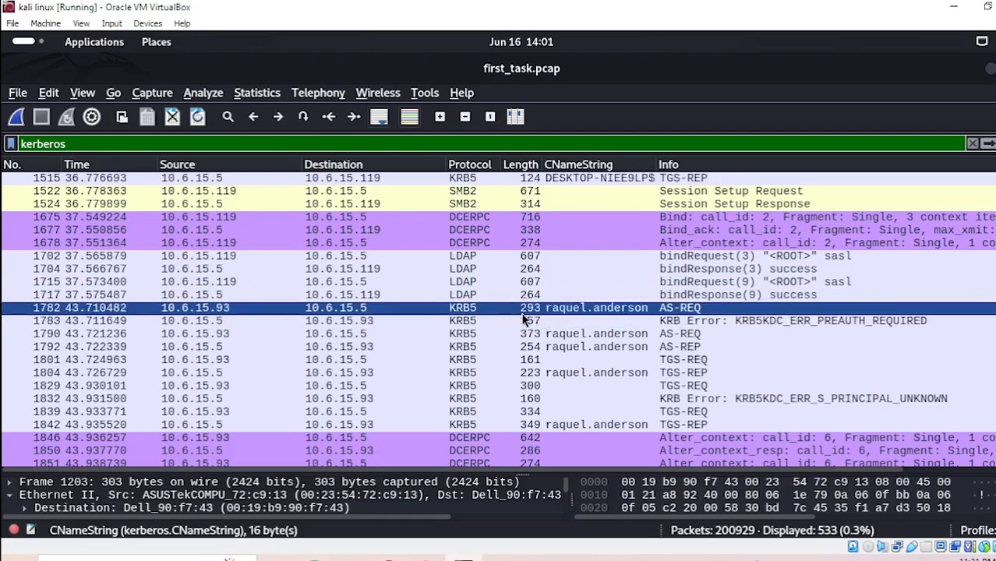
left_click_drag(620, 315, 626, 376)
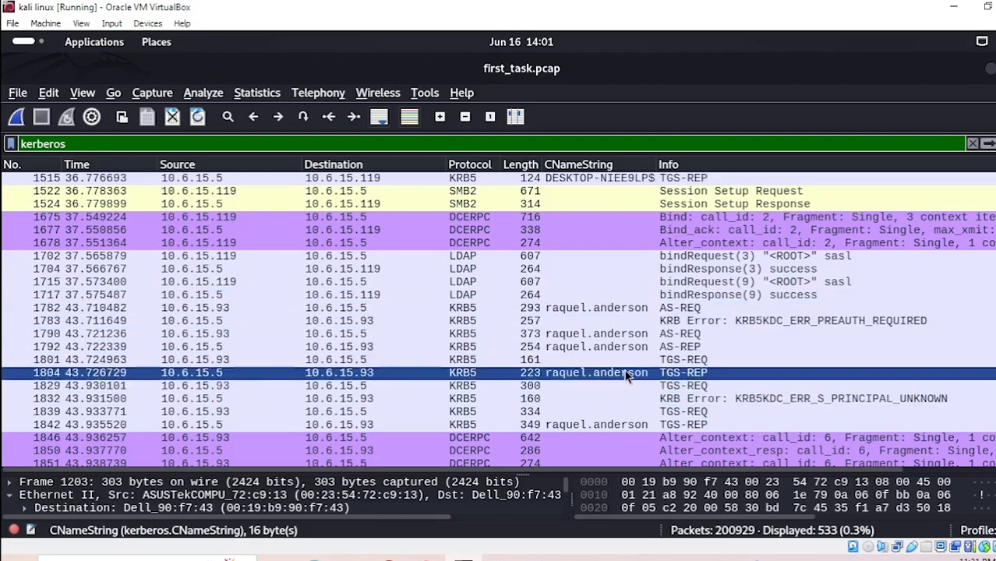
scroll(625, 376, "down", 9)
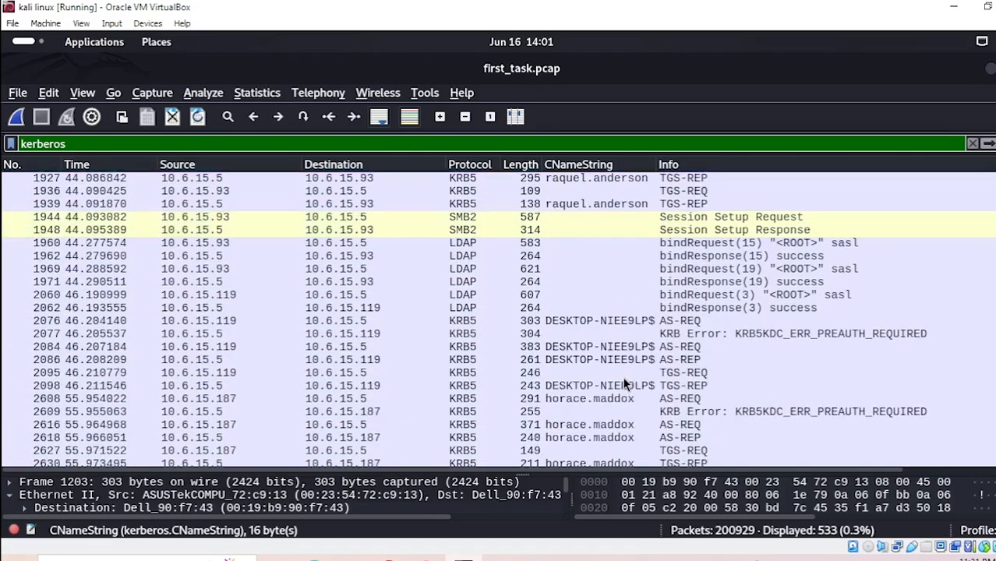
left_click(553, 322)
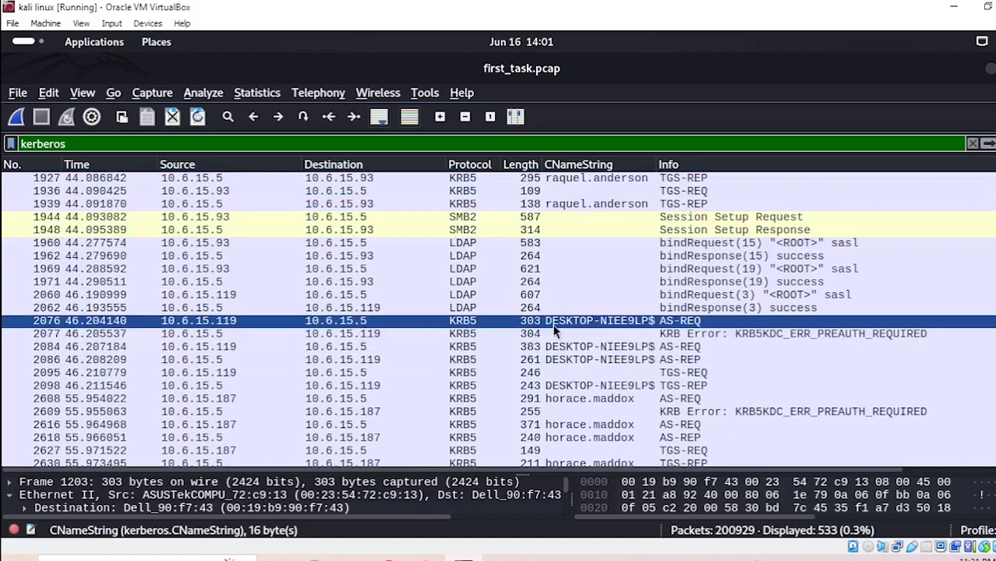
left_click(561, 334)
left_click(565, 400)
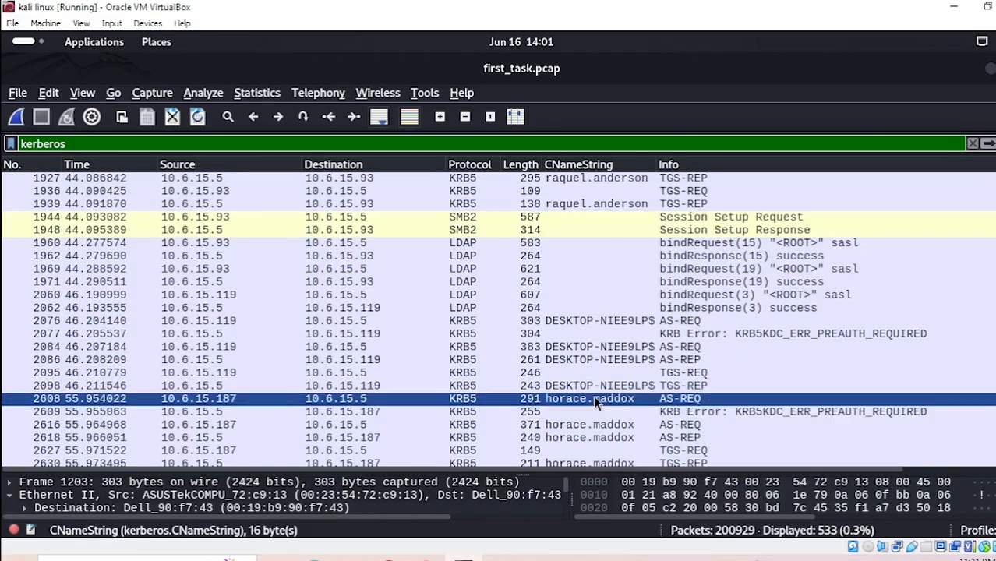
- Examine the CNameString entries further down and select AS-REQ packet 3524 from 10.6.15.119 to match its user name with the source IP
scroll(600, 402, "down", 1)
scroll(600, 395, "down", 6)
left_click(601, 425)
left_click(577, 435)
left_click(594, 426)
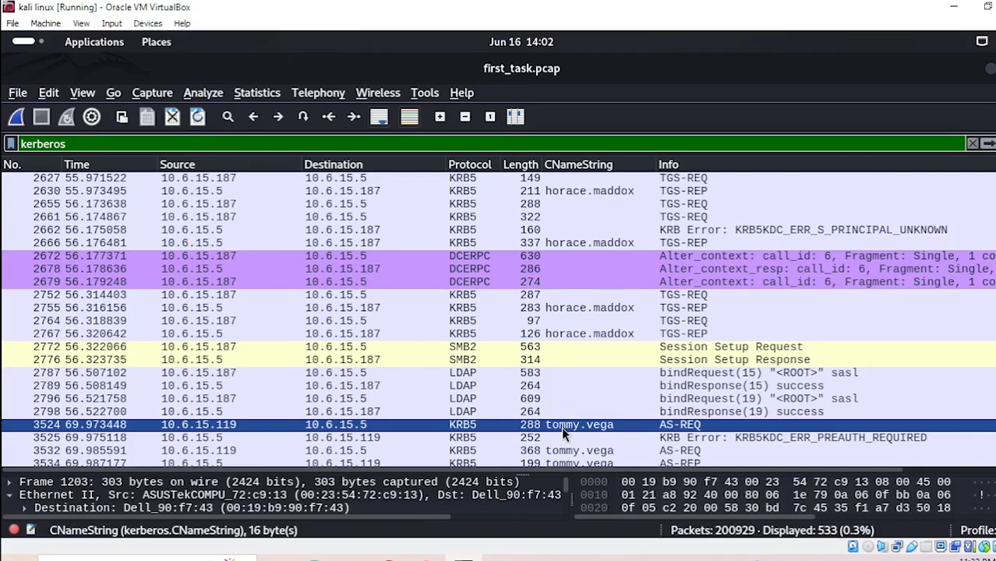
left_click(139, 437)
left_click(187, 426)
left_click(232, 426)
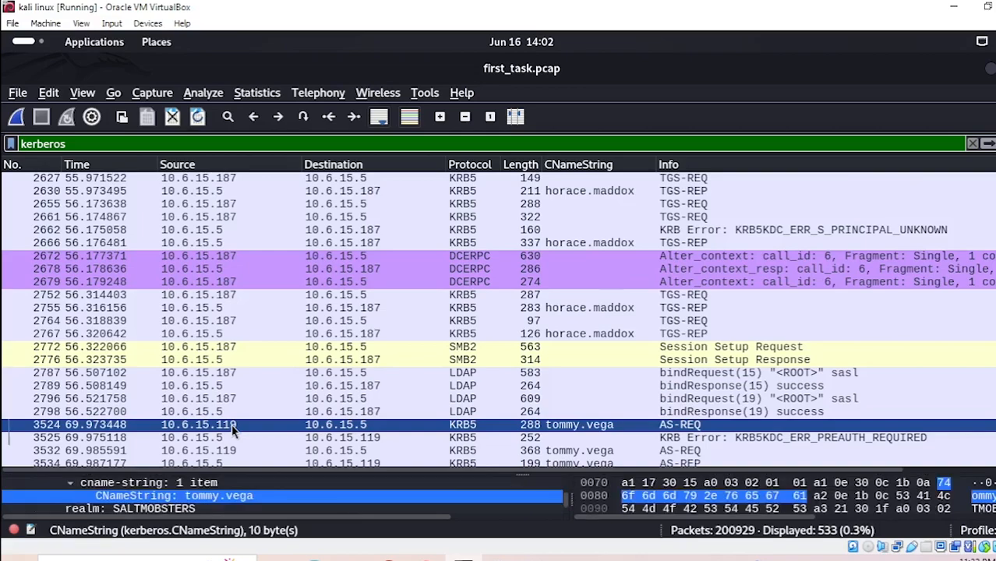
- Replace the display filter with dns.response_in and apply it
left_click(73, 145)
key("BackSpace")
key("BackSpace")
key("BackSpace")
key("BackSpace")
key("BackSpace")
key("BackSpace")
key("BackSpace")
key("BackSpace")
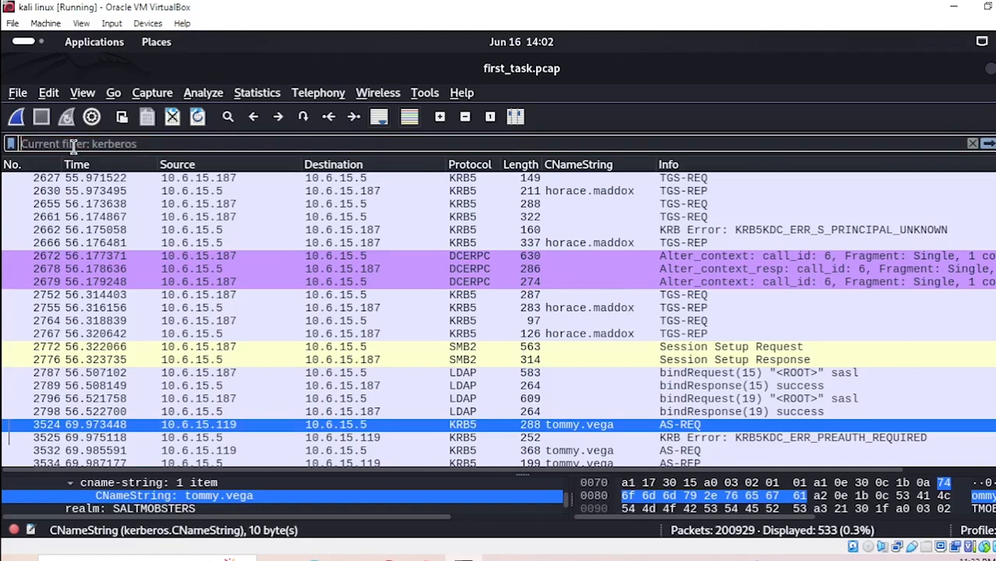
type("dns")
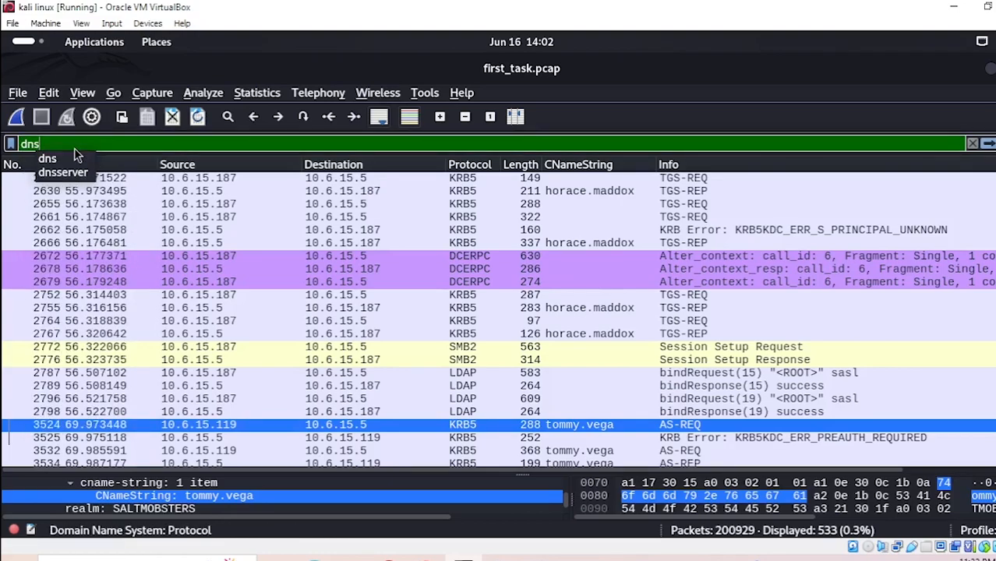
type(".")
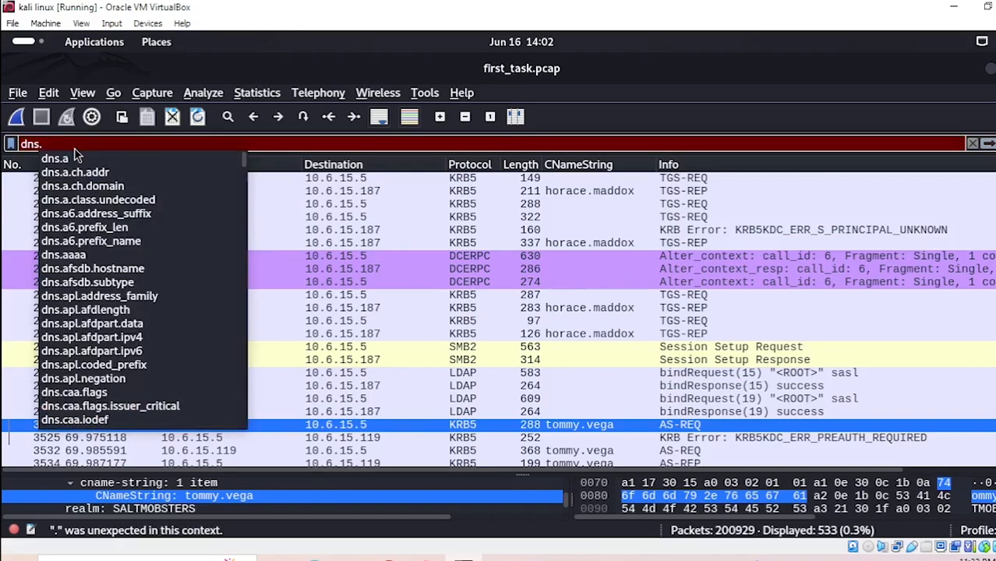
type("res")
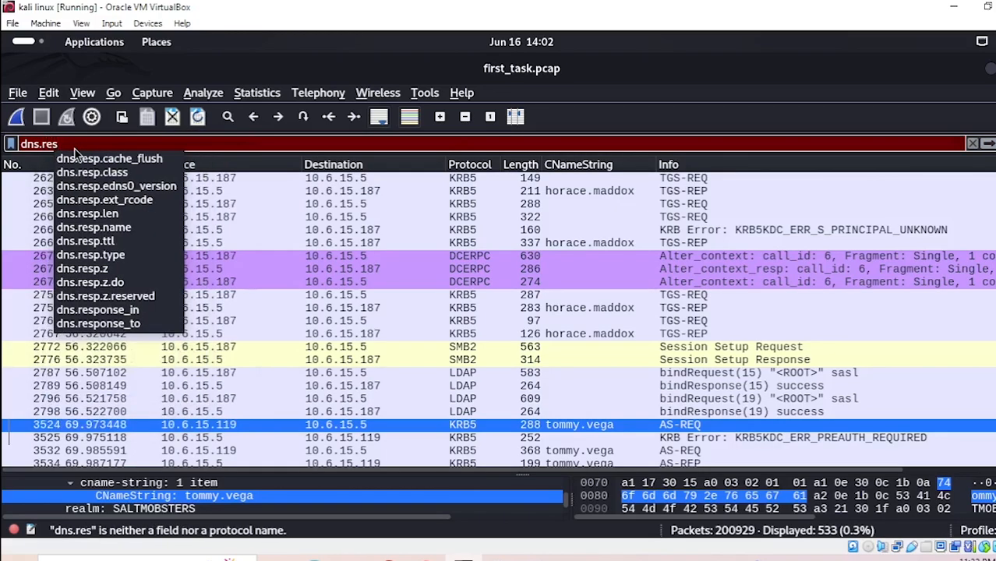
type("ponse")
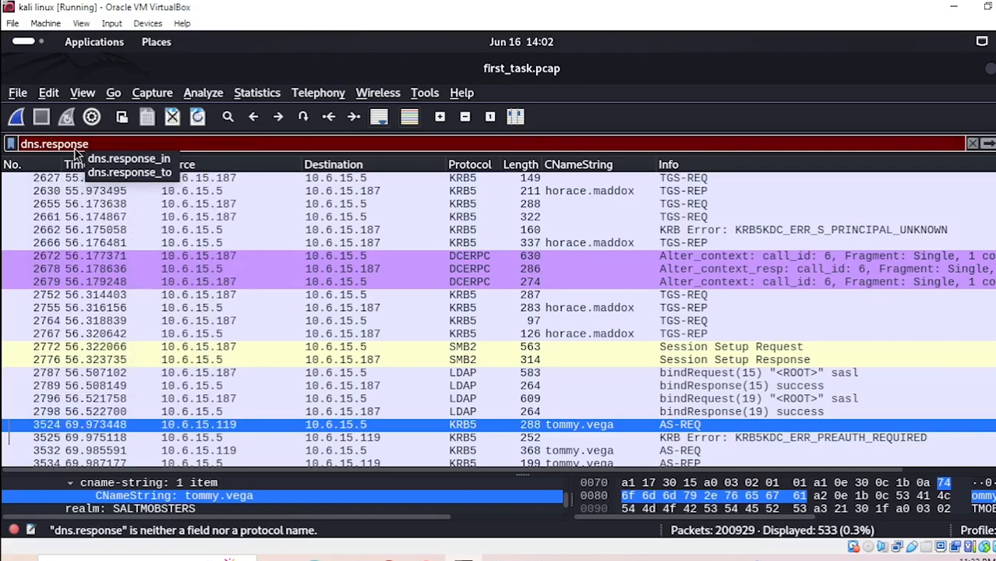
type("_in")
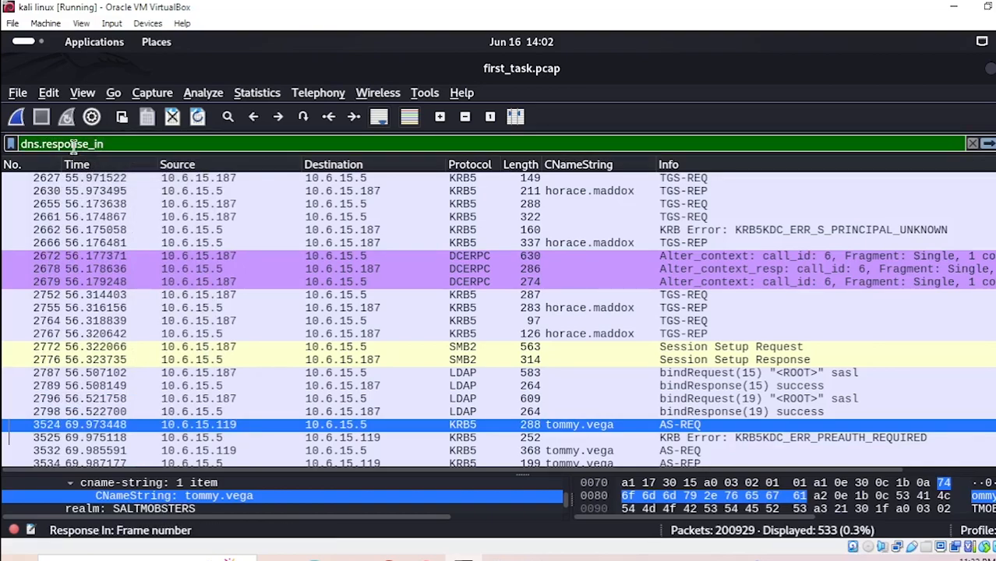
key("Return")
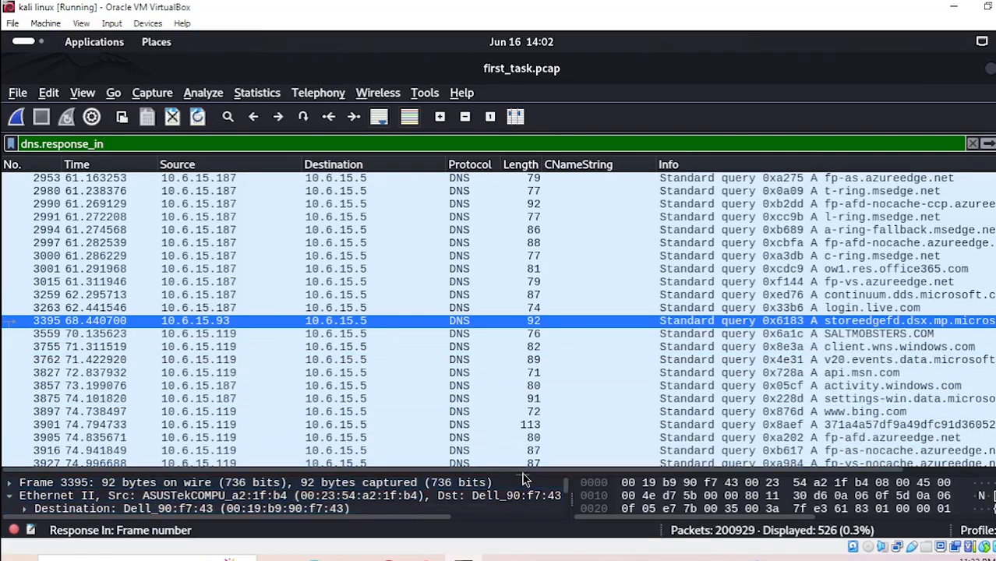
left_click_drag(531, 470, 646, 478)
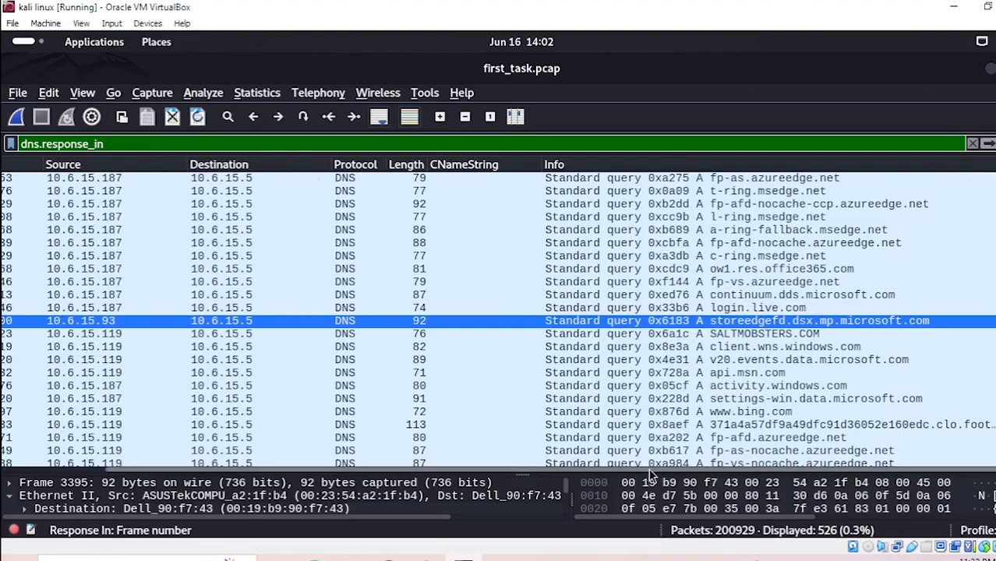
left_click(653, 481)
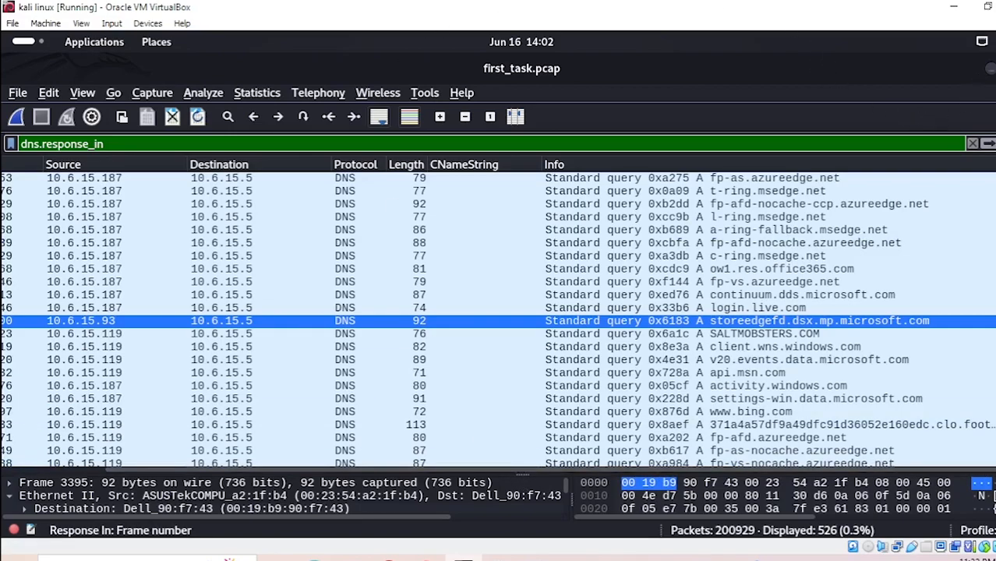
left_click(986, 69)
left_click(473, 513)
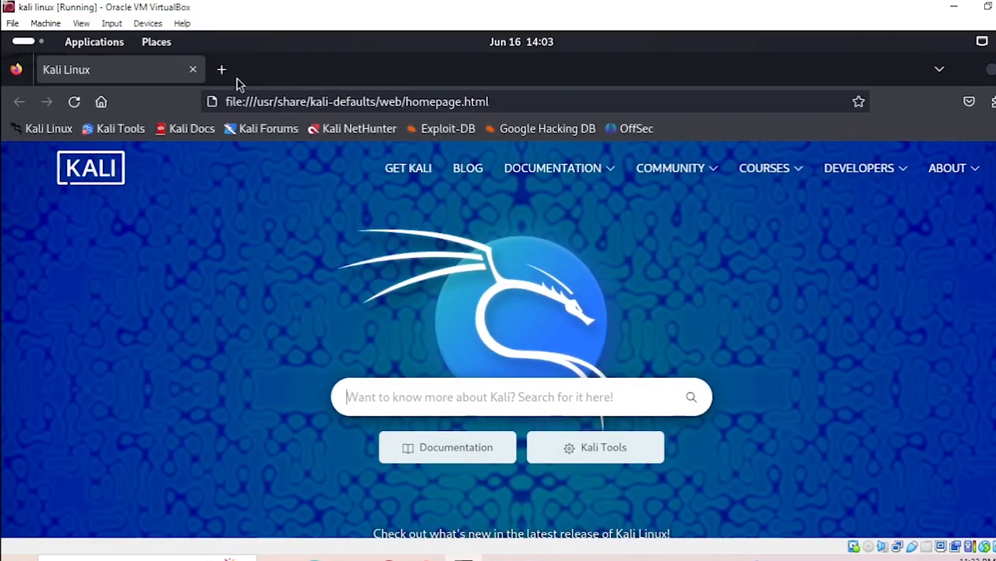
left_click(224, 69)
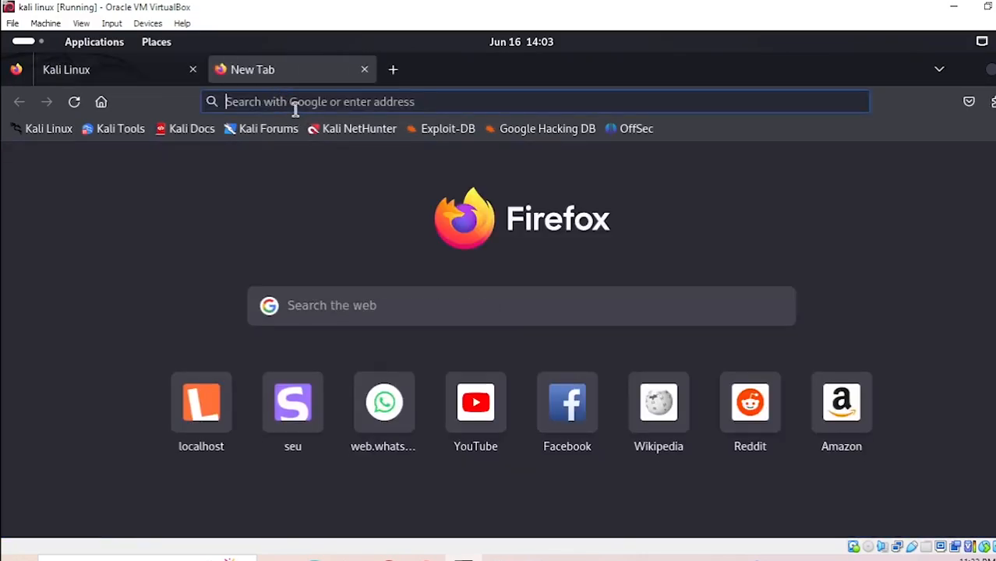
left_click(302, 104)
type("virustotal.com")
type("irus")
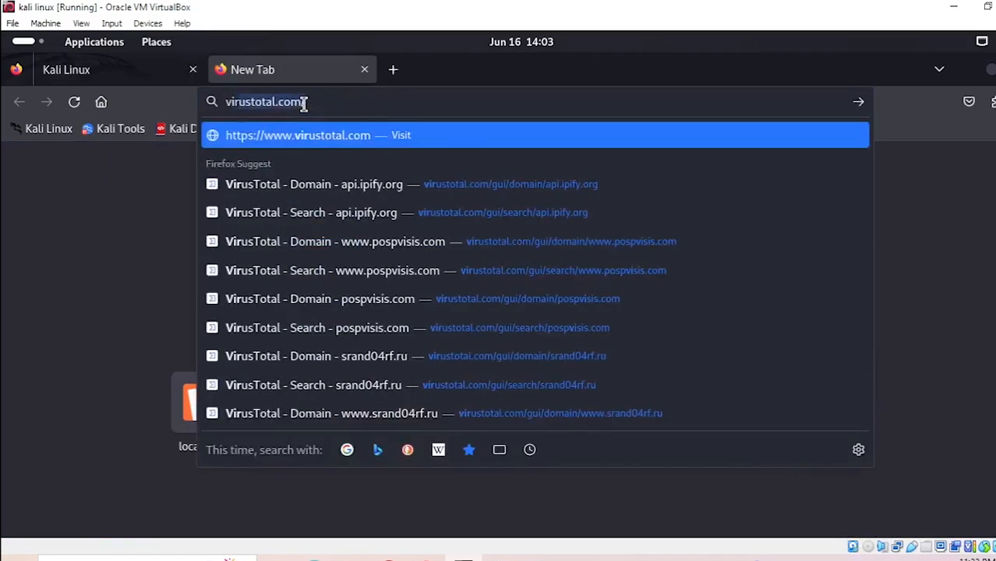
left_click(353, 137)
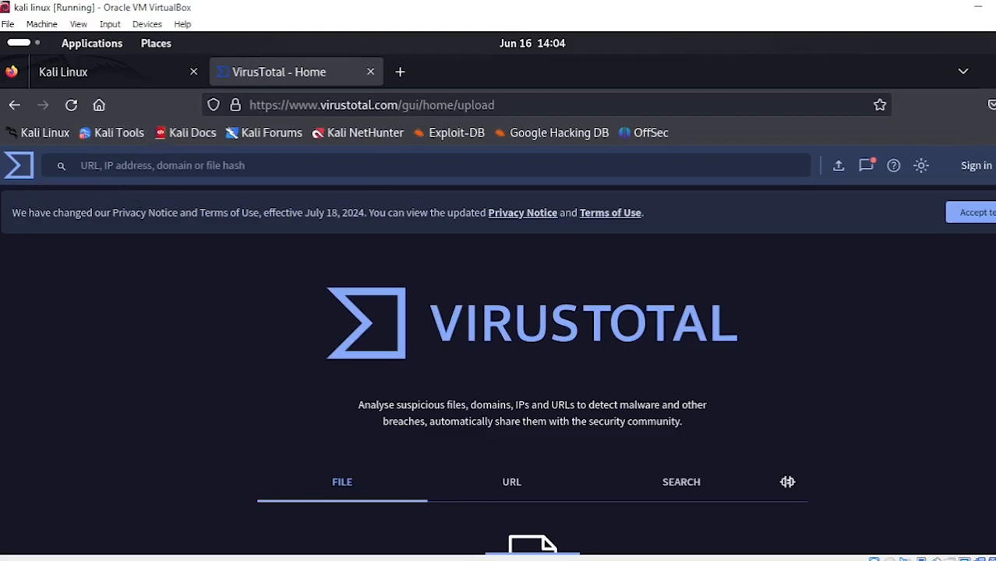
- Switch back to Wireshark and examine the domain names in the filtered DNS queries for suspicious ones
key("super+h")
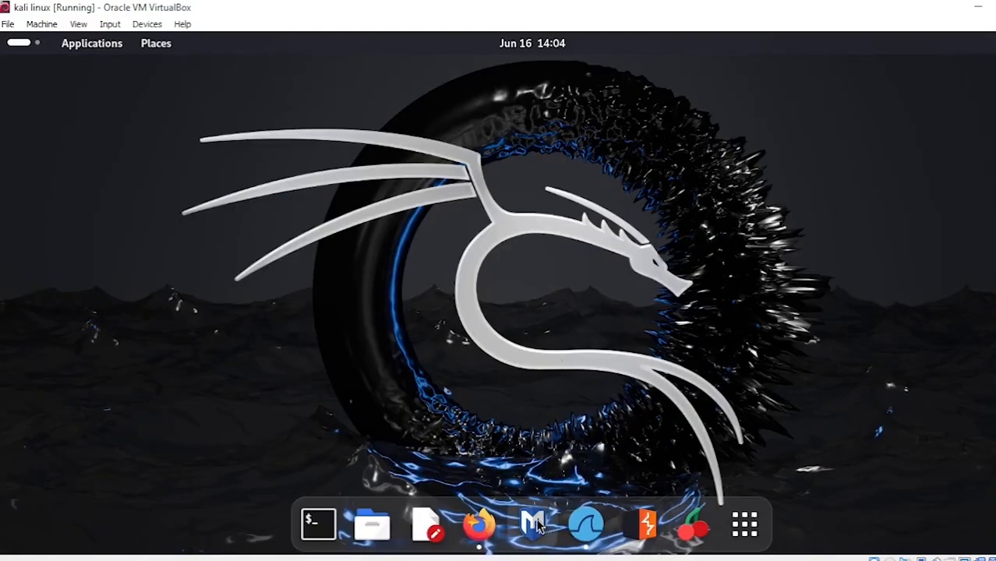
left_click(596, 540)
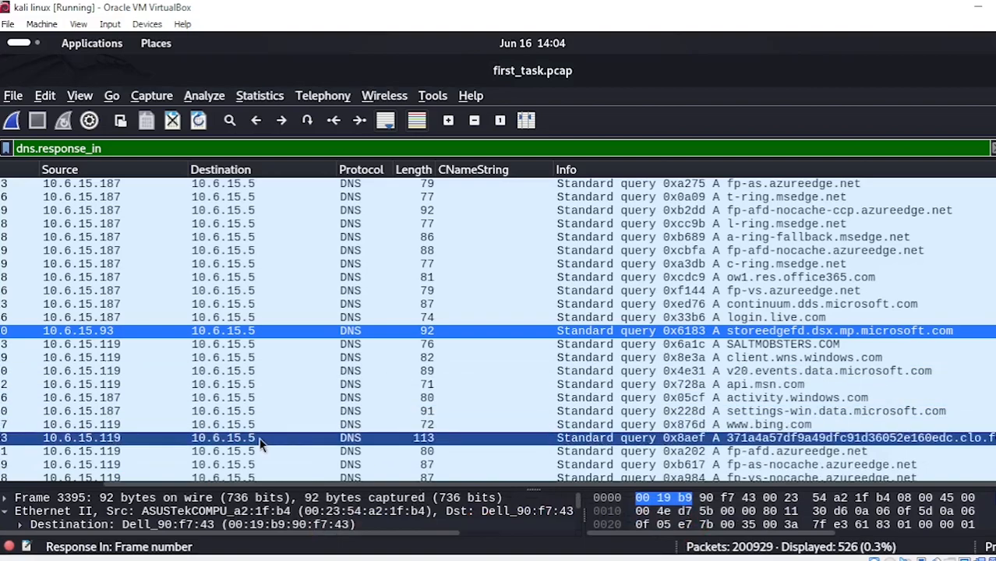
scroll(614, 389, "down", 1)
scroll(605, 388, "down", 1)
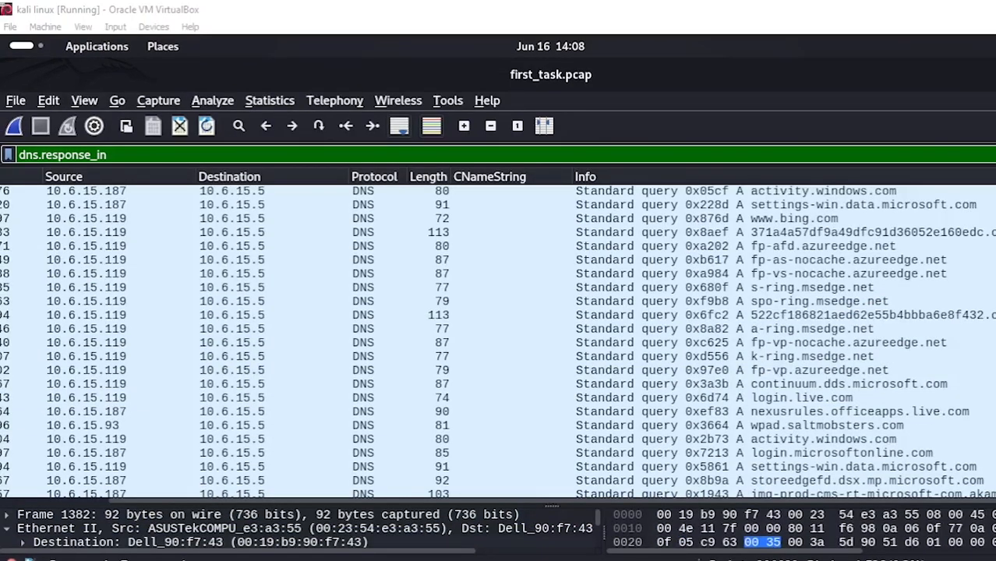
scroll(699, 411, "down", 2)
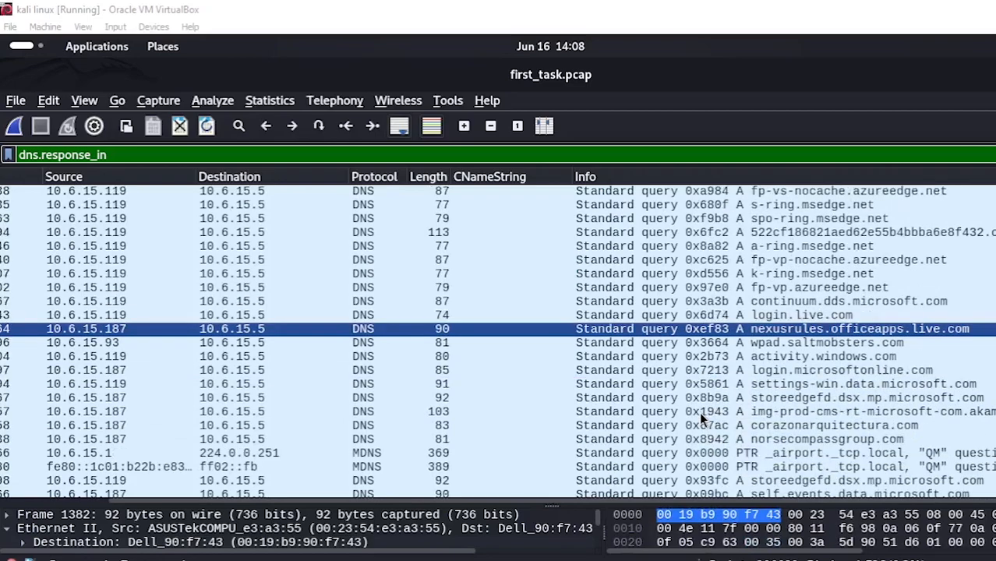
scroll(699, 411, "down", 4)
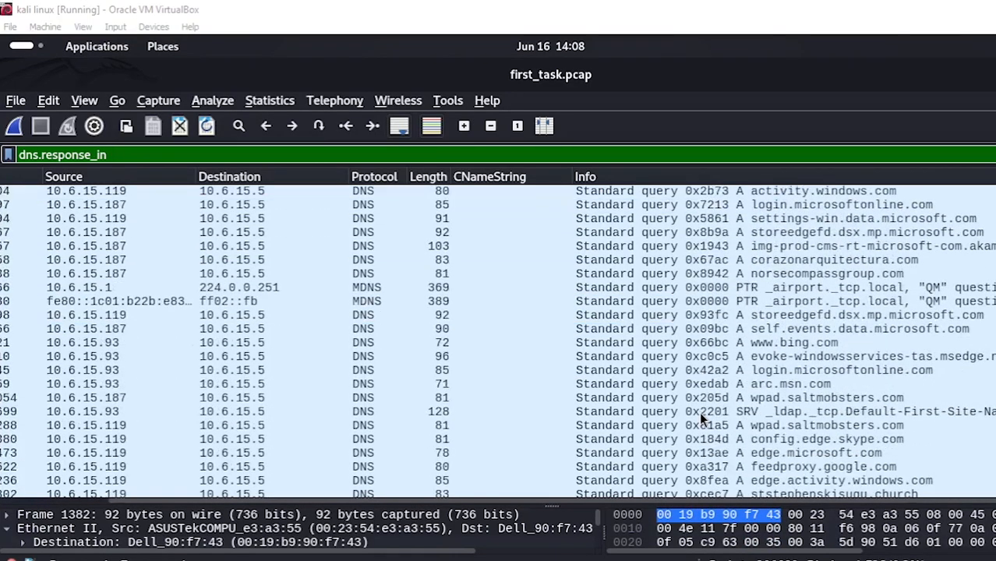
scroll(699, 412, "up", 8)
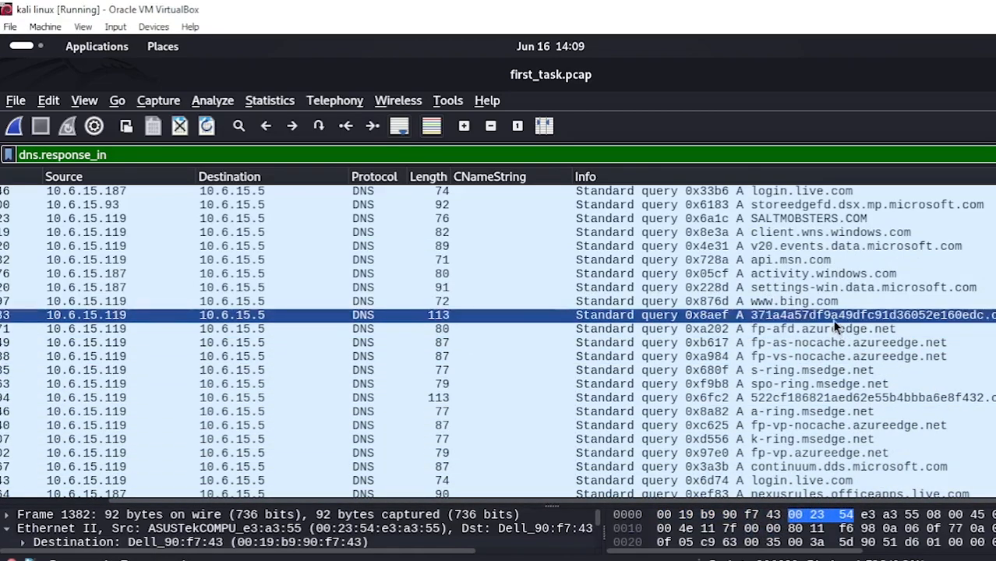
scroll(835, 328, "down", 1)
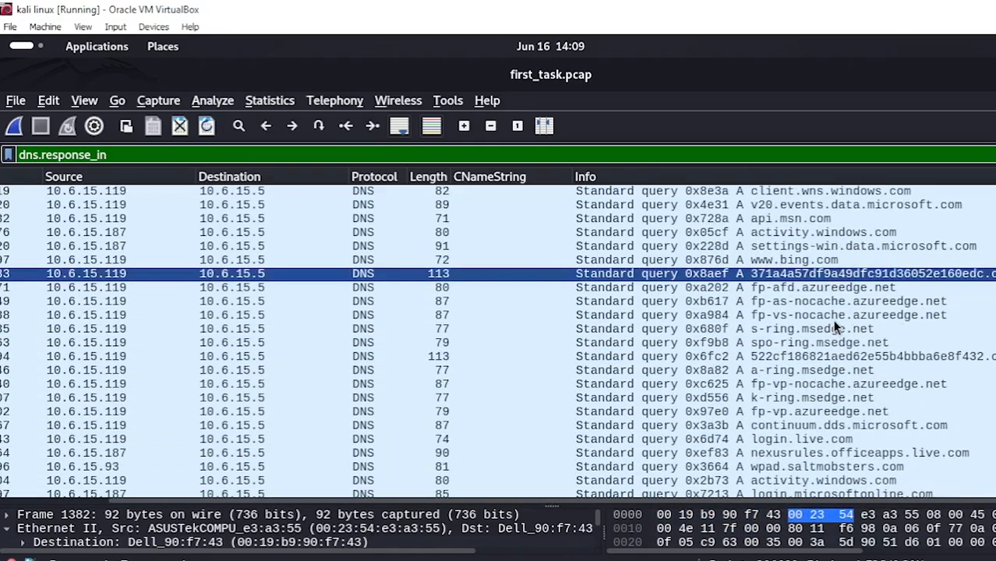
- Copy the summary of the DNS query for k-ring.msedge.net as text
left_click(837, 396)
right_click(808, 403)
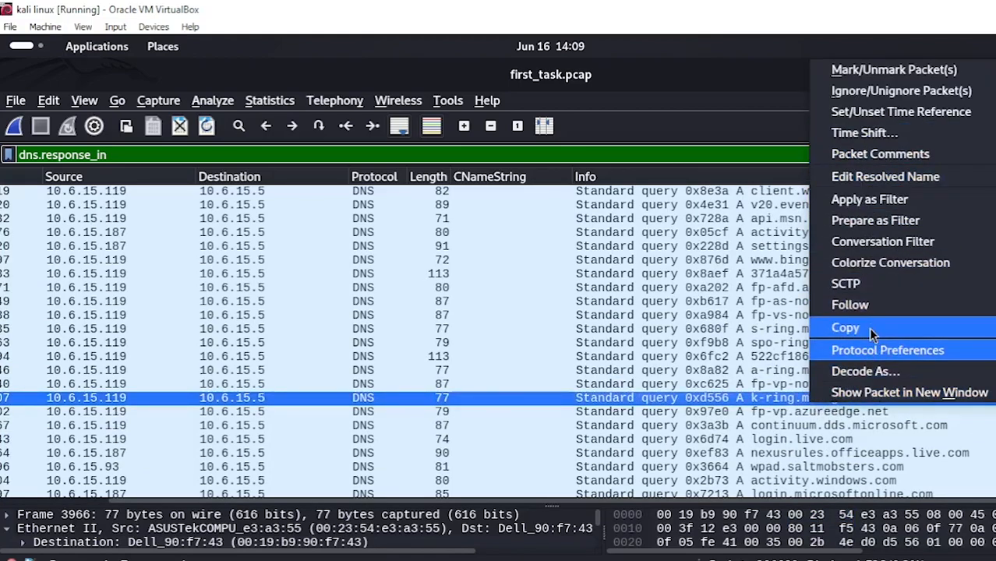
mouse_move(871, 328)
left_click(580, 329)
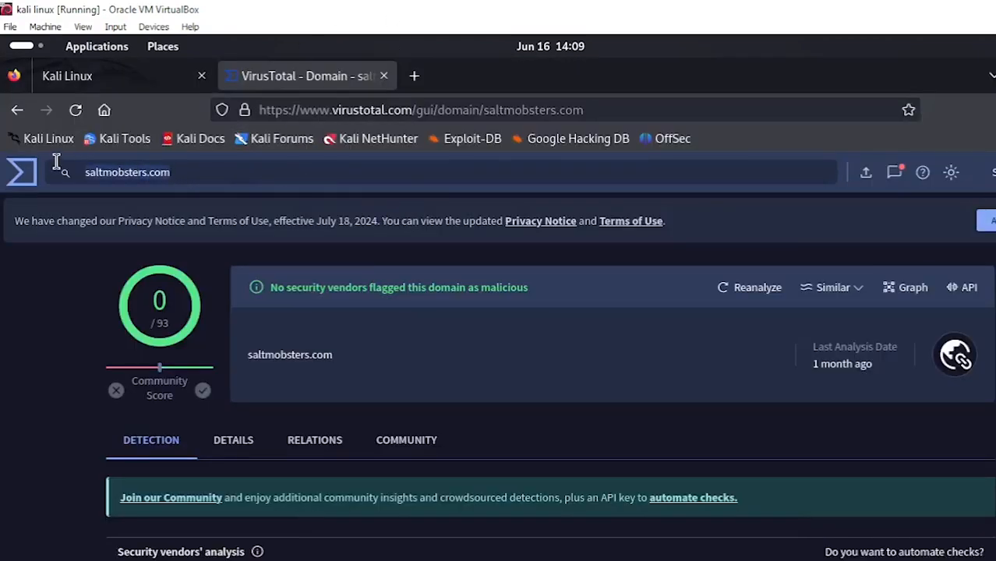
- Switch to Firefox and replace the VirusTotal search text with the copied k-ring.msedge.net packet summary
left_click(56, 161)
key("ctrl+a")
key("BackSpace")
type("3966 75.113607 10.6.15.119 10.6.15.5 DNS 77 Standard query 0xd556 A k-ring.msedge.net")
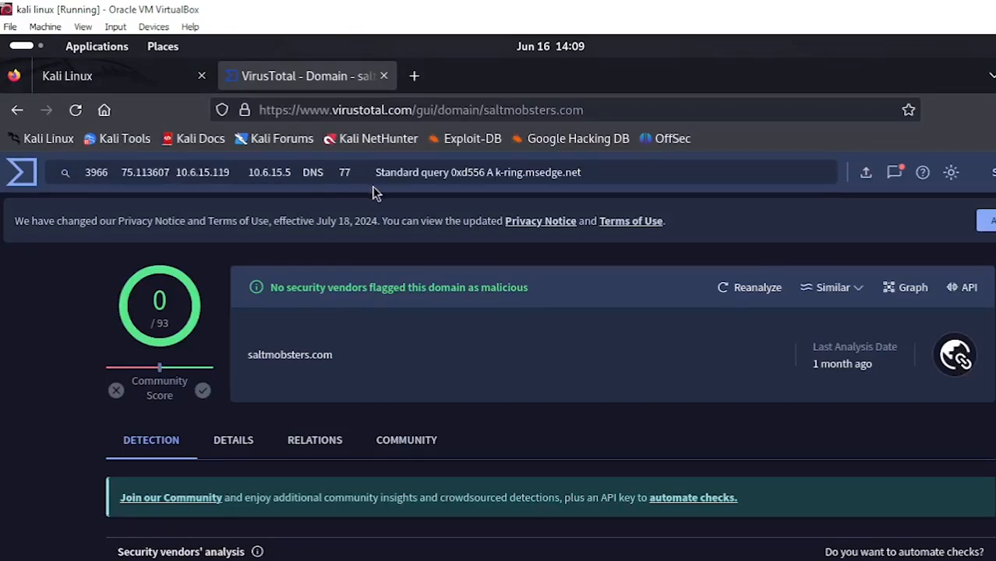
- Trim the pasted summary to msedge.net and search VirusTotal for that domain
left_click(522, 178)
key("BackSpace")
key("BackSpace")
key("BackSpace")
key("BackSpace")
key("BackSpace")
key("BackSpace")
key("BackSpace")
key("BackSpace")
key("BackSpace")
key("BackSpace")
key("BackSpace")
key("BackSpace")
key("BackSpace")
key("BackSpace")
key("BackSpace")
key("BackSpace")
key("BackSpace")
key("BackSpace")
key("BackSpace")
key("BackSpace")
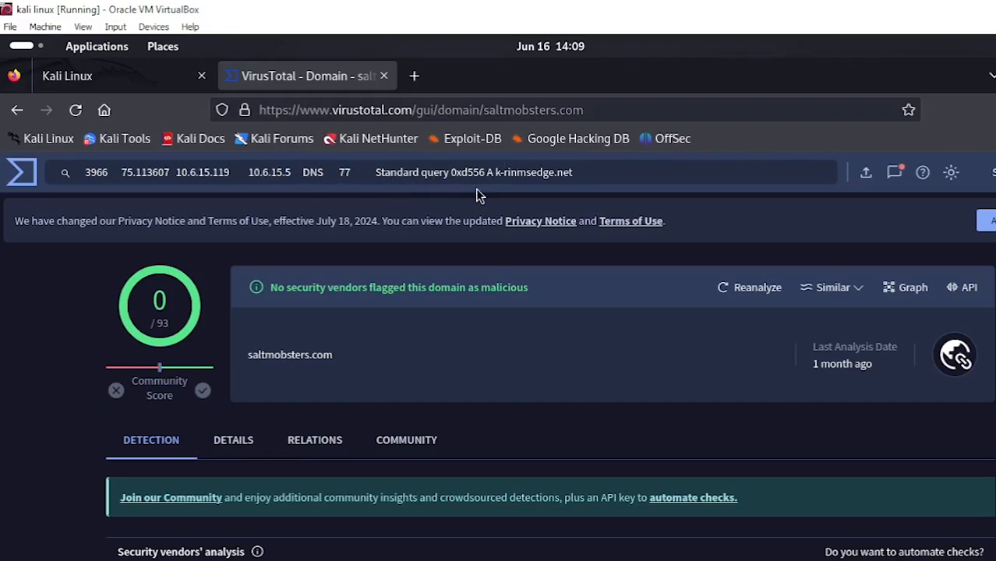
key("BackSpace")
key("BackSpace")
key("BackSpace")
key("BackSpace")
key("BackSpace")
key("BackSpace")
key("BackSpace")
key("BackSpace")
key("BackSpace")
key("BackSpace")
key("BackSpace")
key("BackSpace")
key("BackSpace")
key("BackSpace")
key("BackSpace")
key("BackSpace")
key("BackSpace")
key("BackSpace")
key("BackSpace")
key("BackSpace")
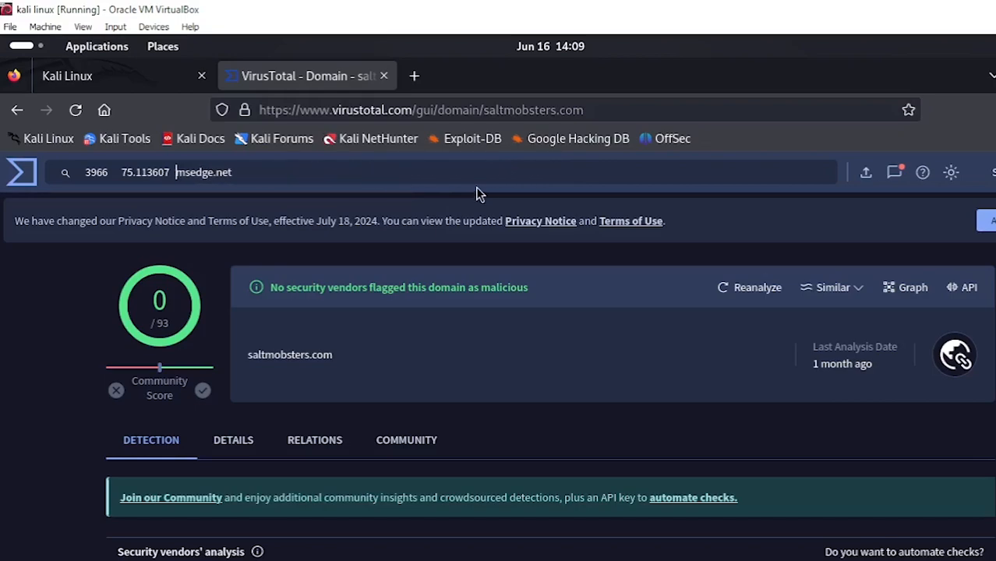
key("Return")
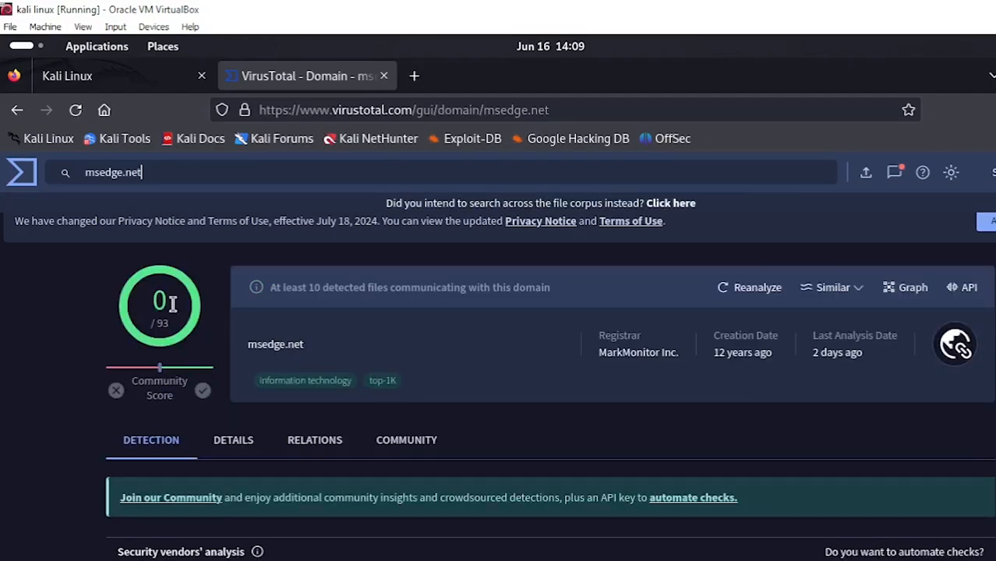
- Switch back to Wireshark and examine the DNS queries below k-ring.msedge.net for other suspicious domain names
key("super+h")
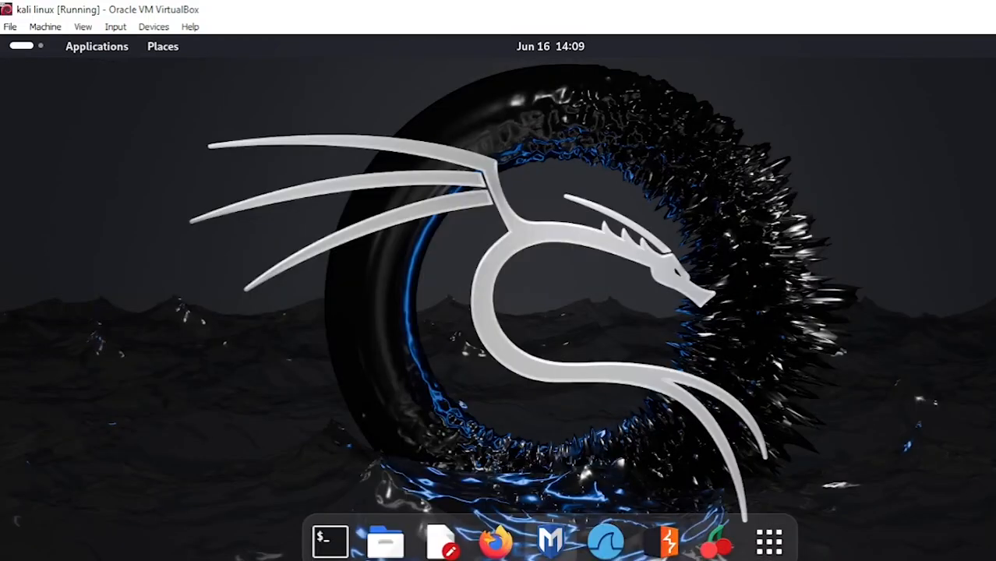
left_click(607, 540)
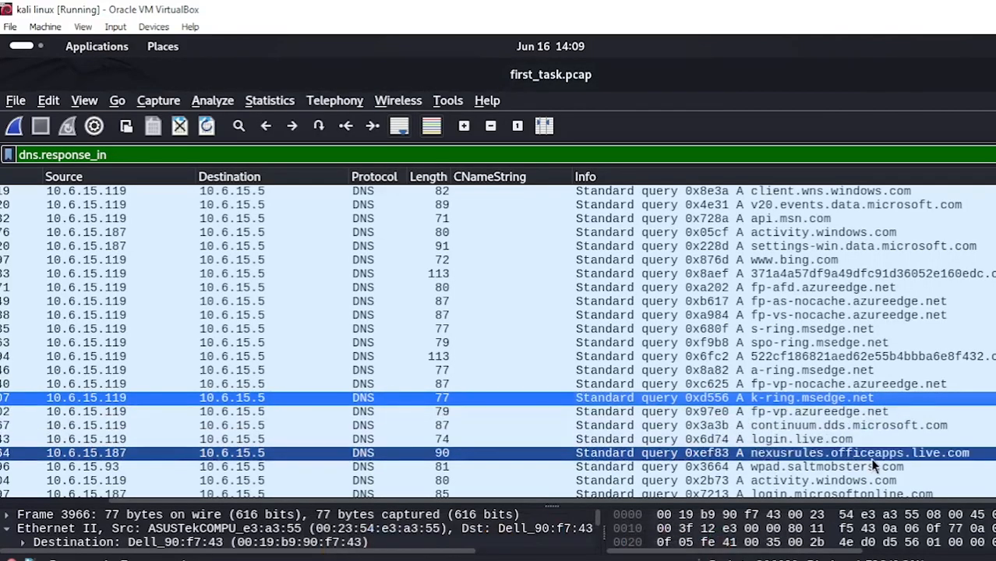
scroll(872, 466, "down", 2)
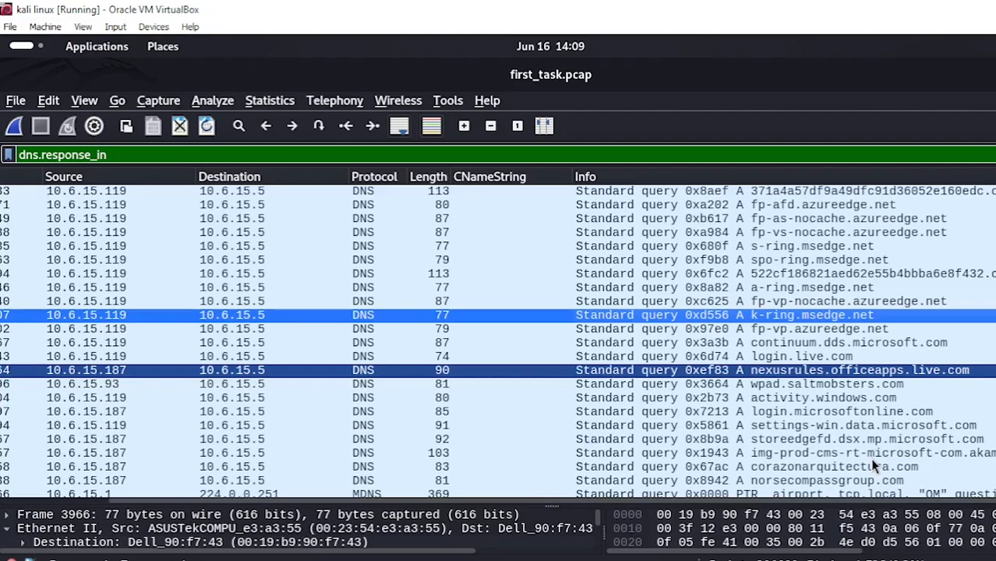
scroll(873, 465, "down", 3)
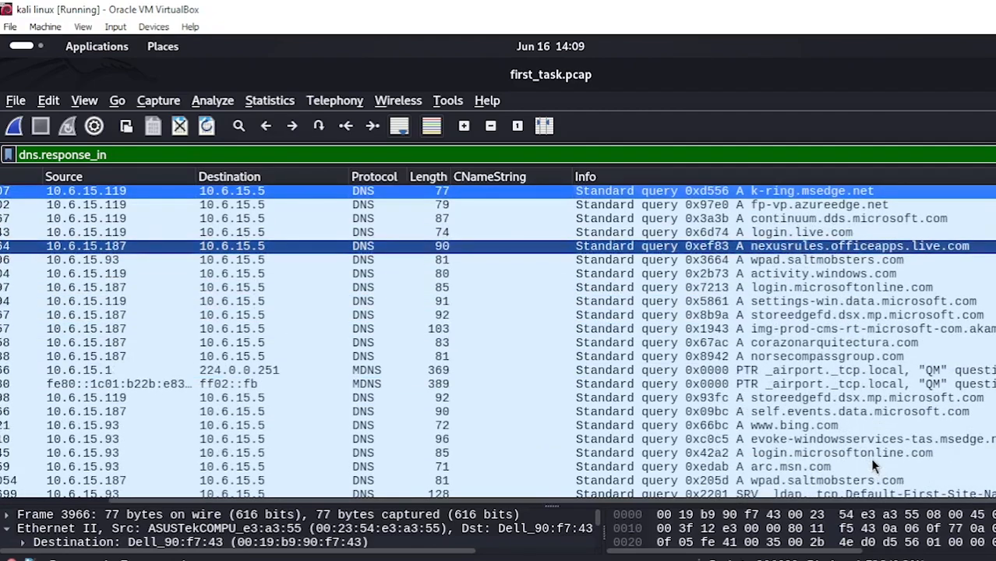
scroll(873, 465, "down", 1)
scroll(873, 465, "down", 1)
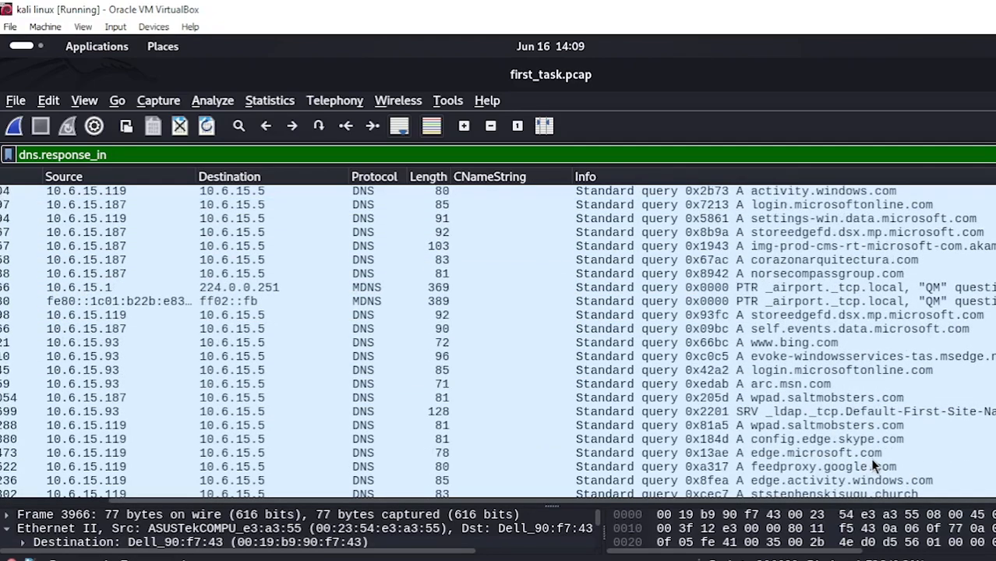
scroll(872, 465, "down", 1)
scroll(872, 466, "down", 4)
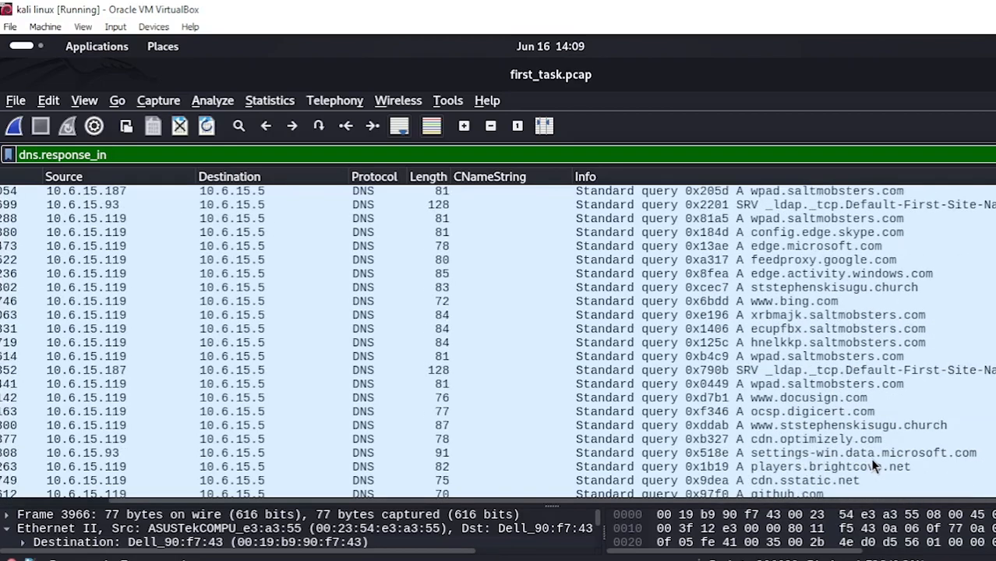
scroll(873, 466, "down", 3)
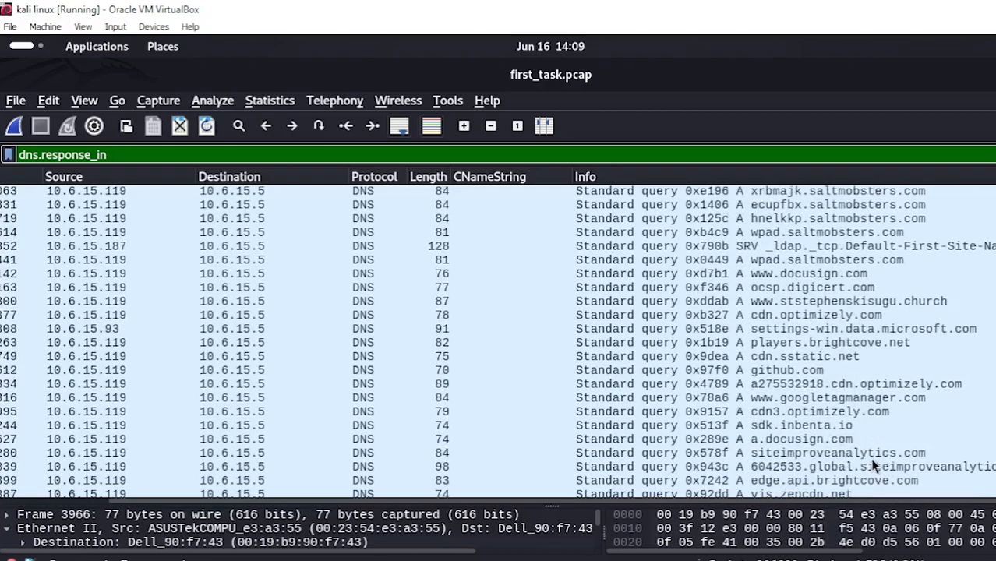
scroll(873, 466, "down", 3)
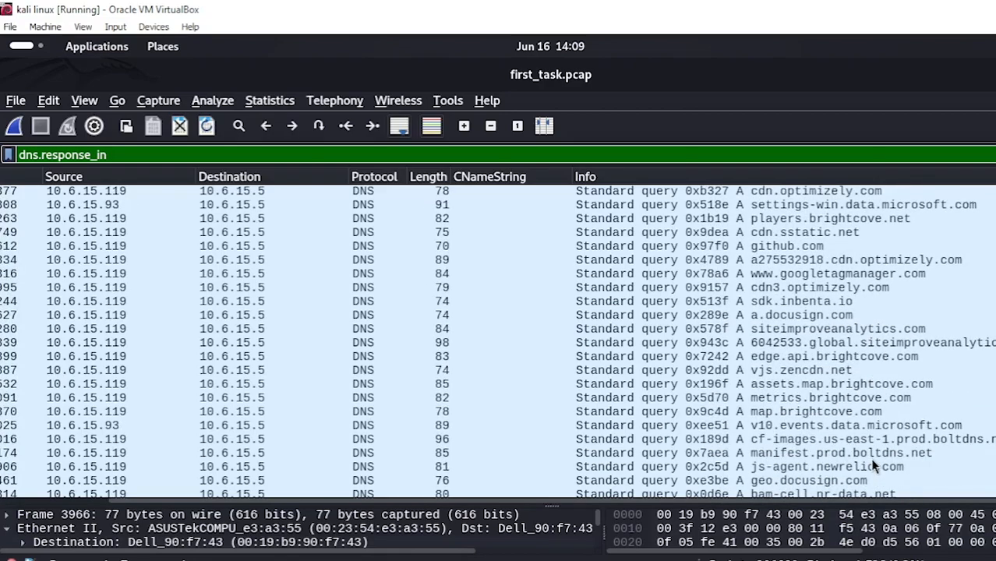
scroll(873, 465, "down", 1)
- Select the DNS query for js-agent.newrelic.com and copy its summary as text
left_click(876, 457)
left_click(883, 427)
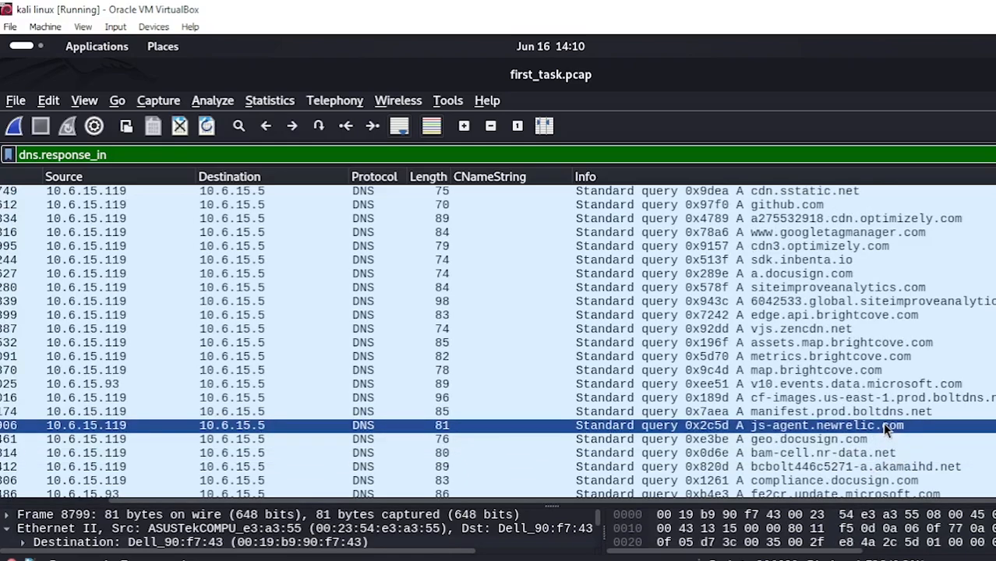
right_click(886, 429)
mouse_move(906, 352)
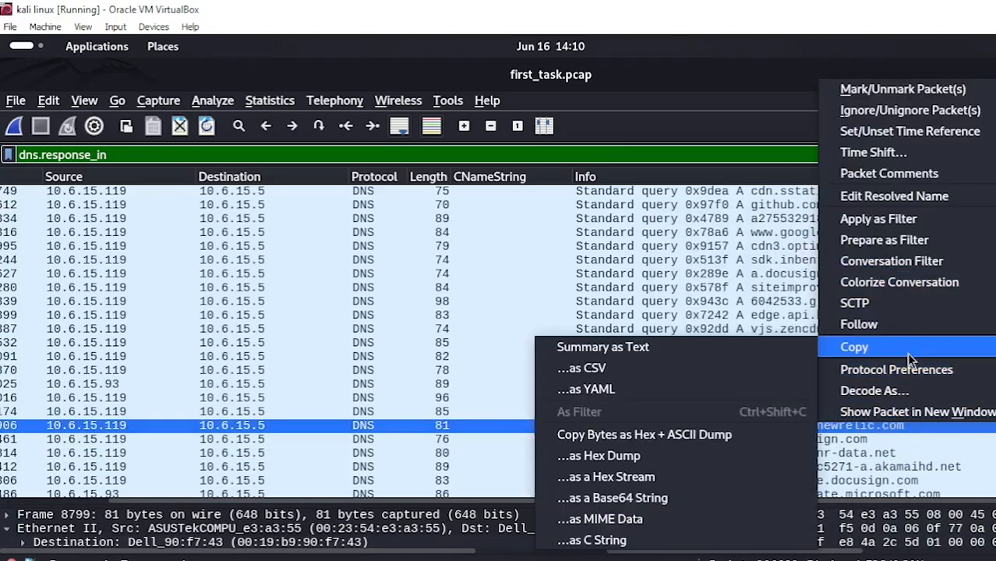
left_click(616, 347)
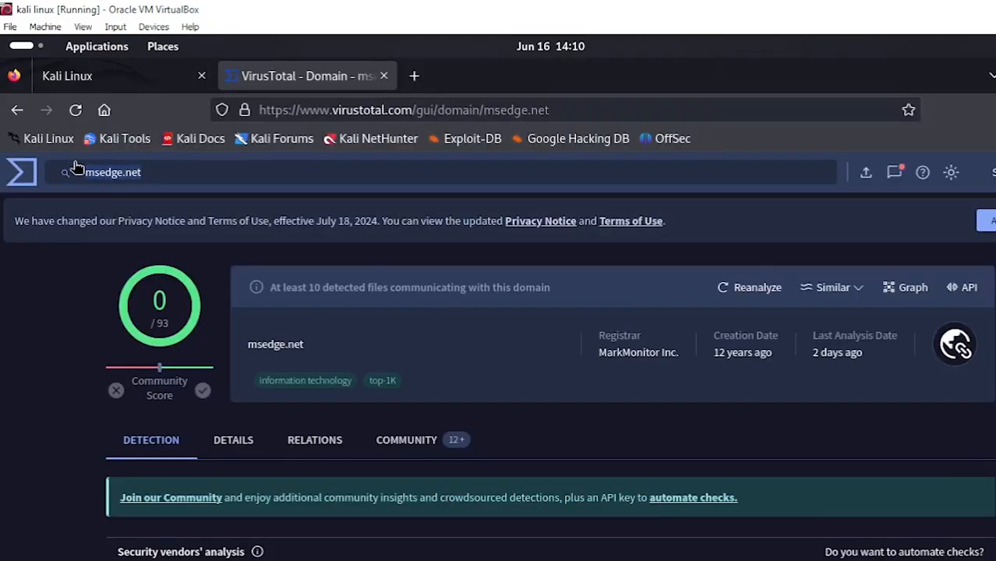
- In Firefox, replace the VirusTotal search text with the copied summary, trim it to newrelic.com and run the search
key("ctrl+a")
key("ctrl+v")
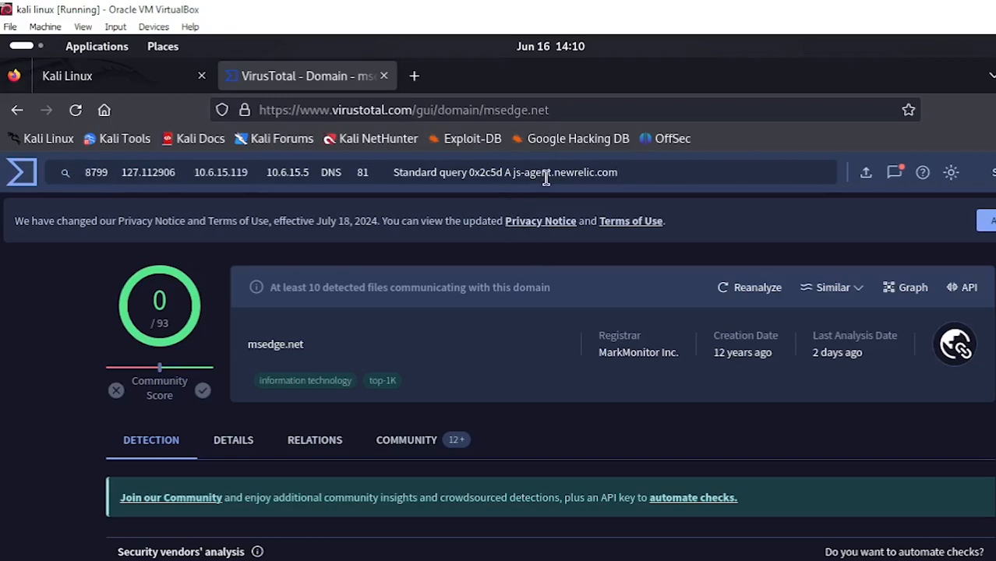
left_click_drag(193, 134, 146, 139)
key("BackSpace")
key("Return")
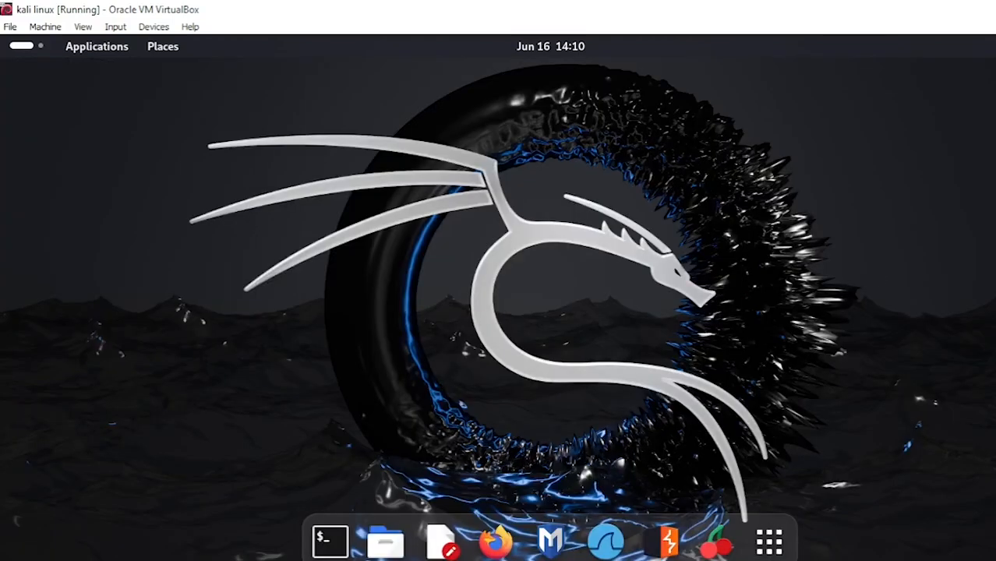
- Return to Wireshark and examine the domain names in the DNS queries after js-agent.newrelic.com
left_click(606, 540)
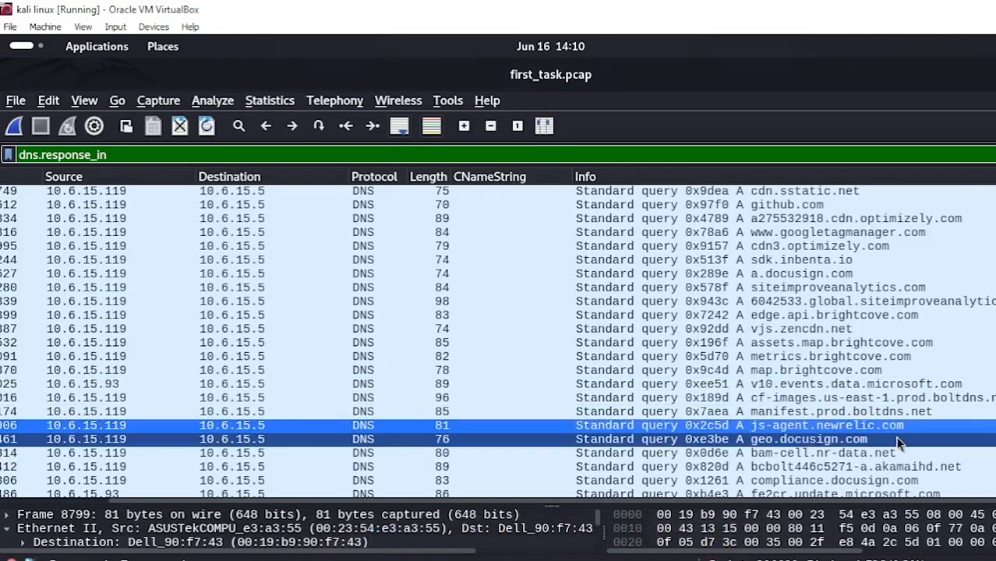
scroll(899, 442, "down", 2)
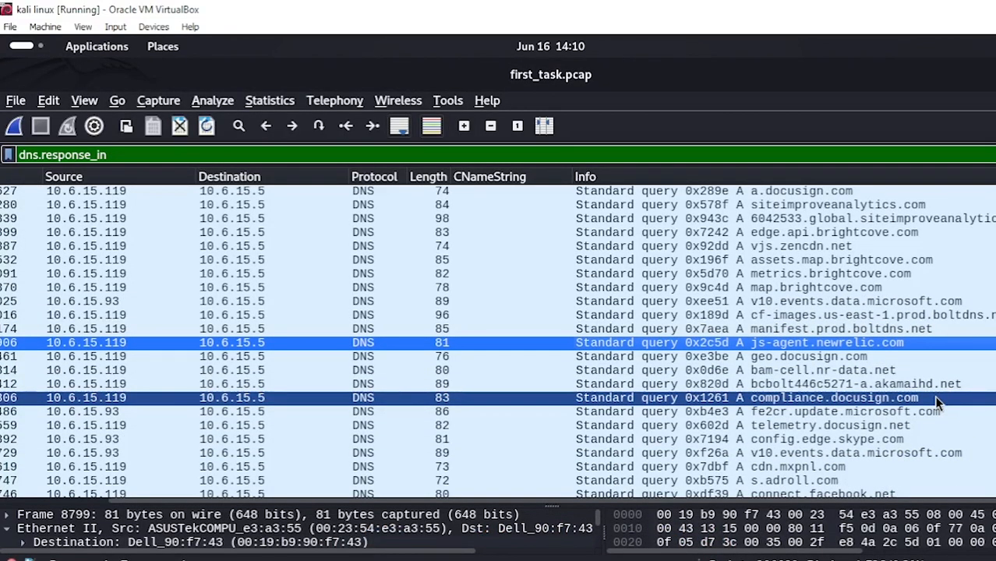
scroll(934, 395, "down", 3)
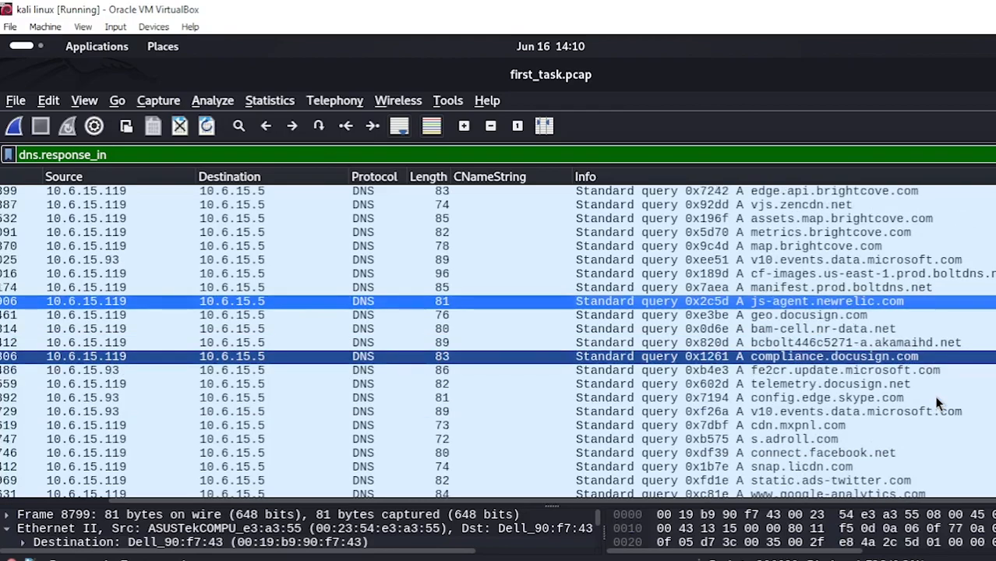
scroll(937, 404, "down", 2)
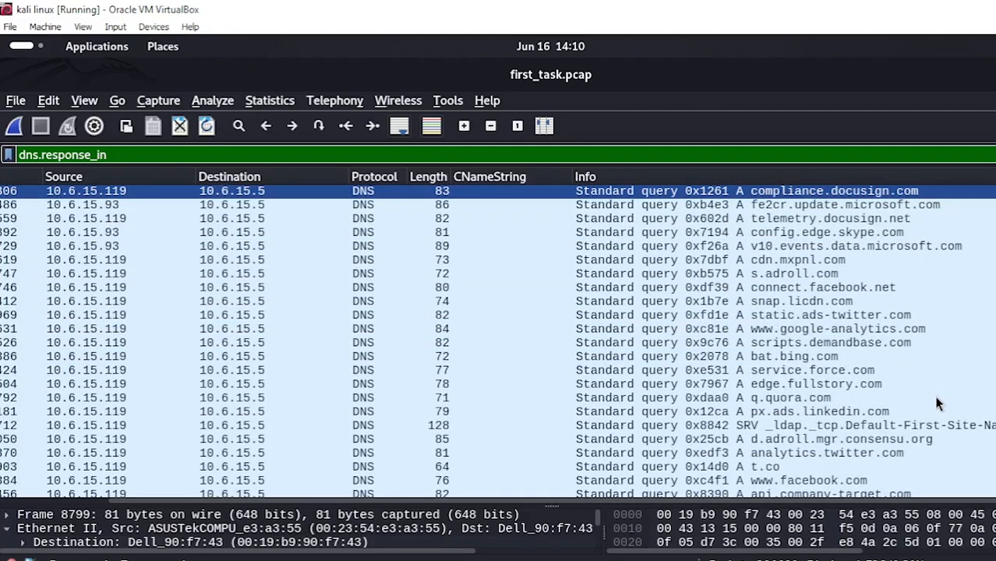
scroll(937, 403, "down", 1)
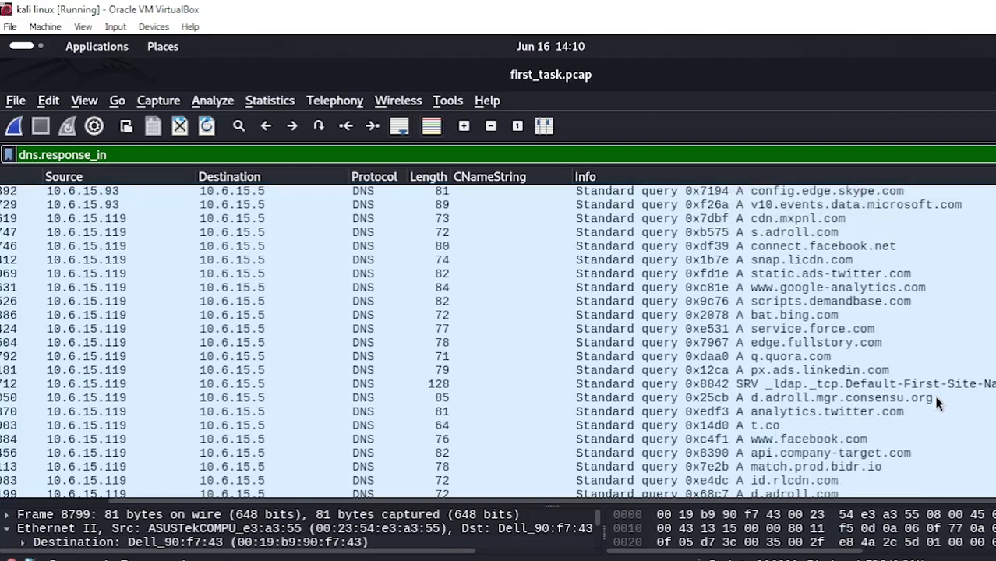
scroll(938, 404, "down", 1)
scroll(937, 403, "down", 2)
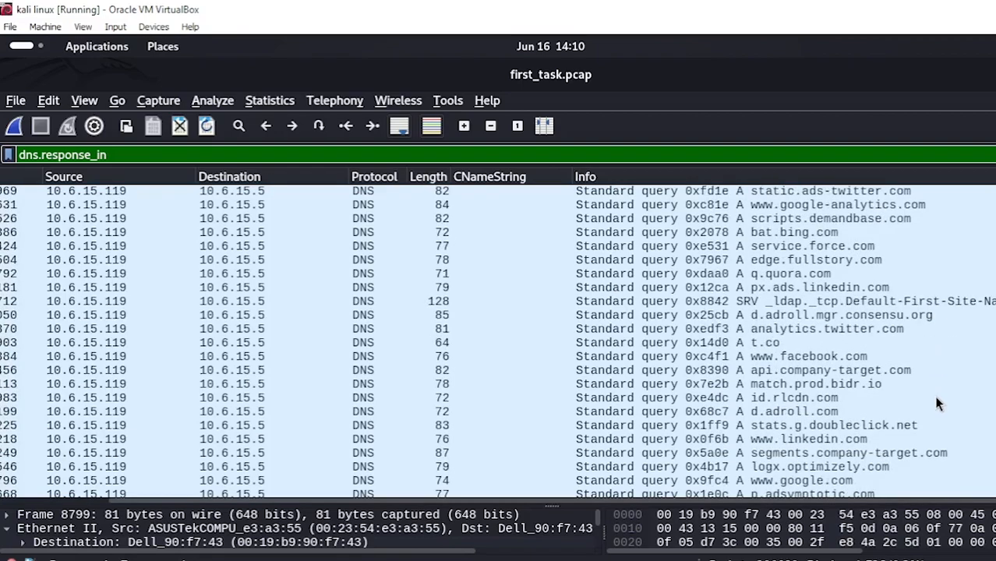
scroll(938, 404, "down", 1)
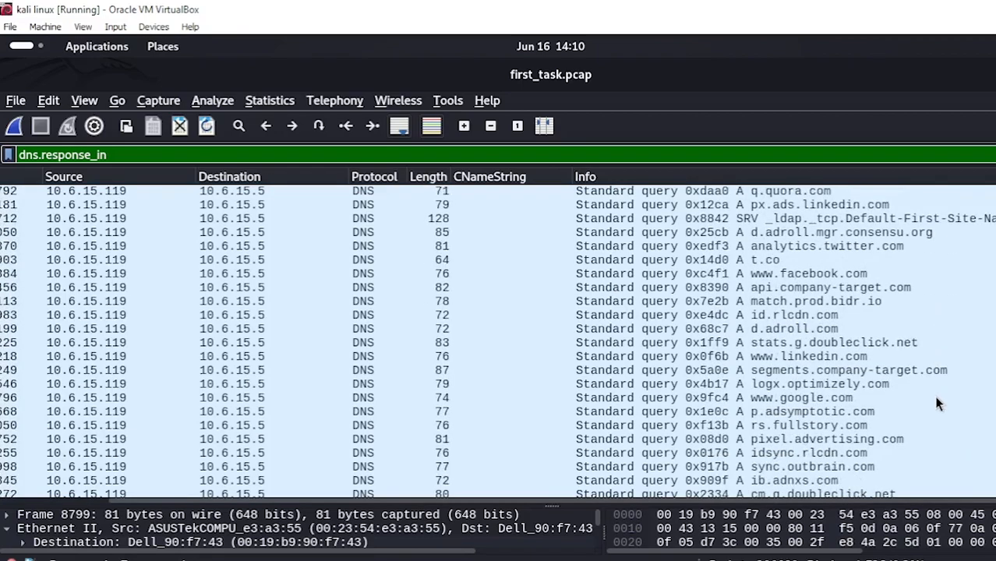
scroll(937, 404, "down", 2)
scroll(937, 404, "down", 1)
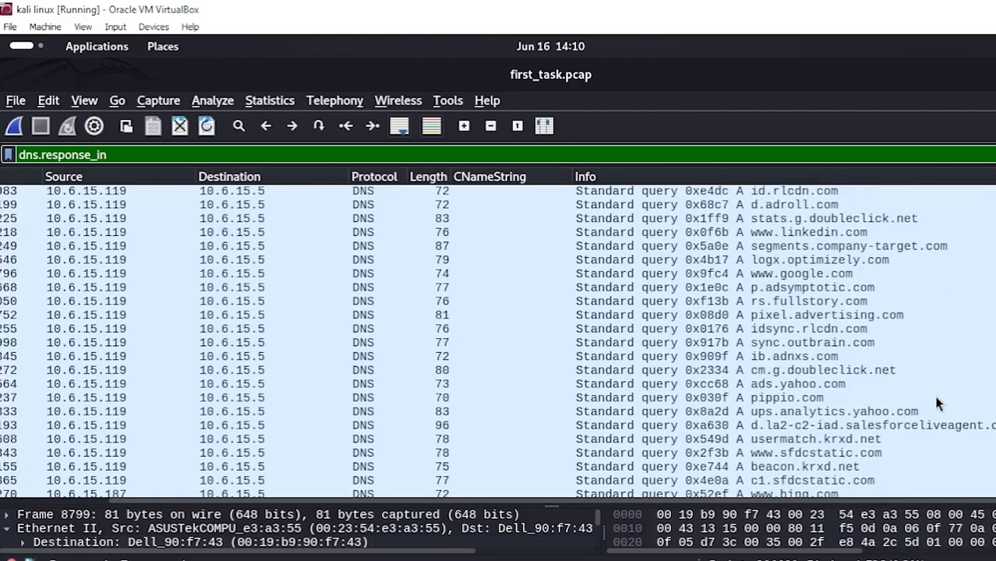
- Select the DNS query for beacon.krxd.net and copy its summary as text
left_click(935, 409)
left_click(578, 386)
left_click(756, 399)
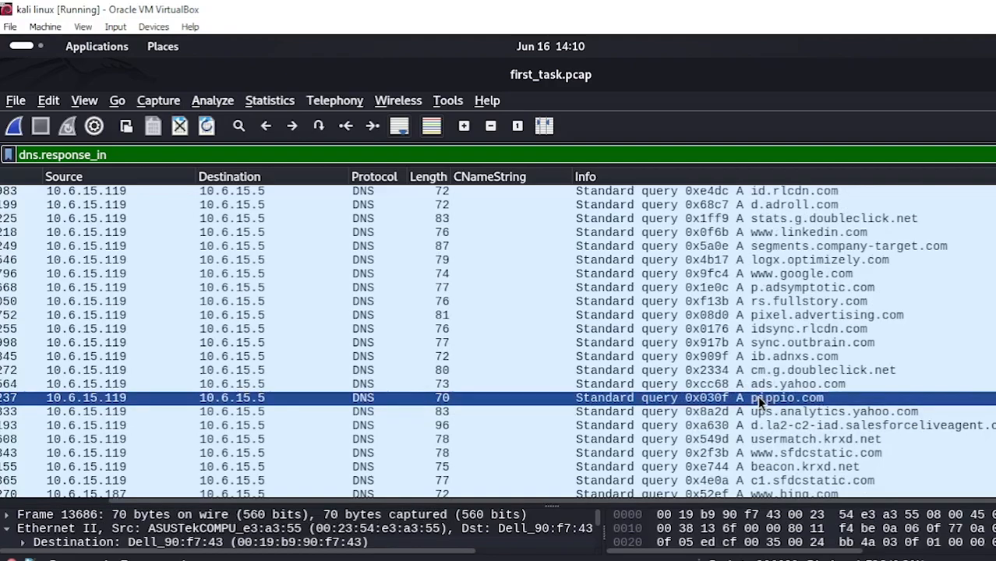
left_click(767, 412)
left_click(814, 468)
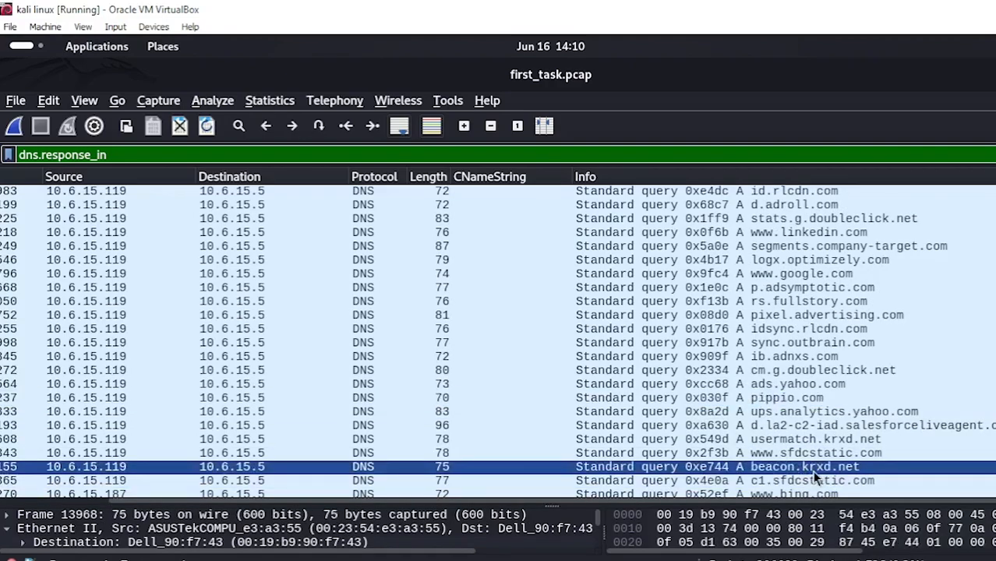
right_click(816, 477)
mouse_move(892, 403)
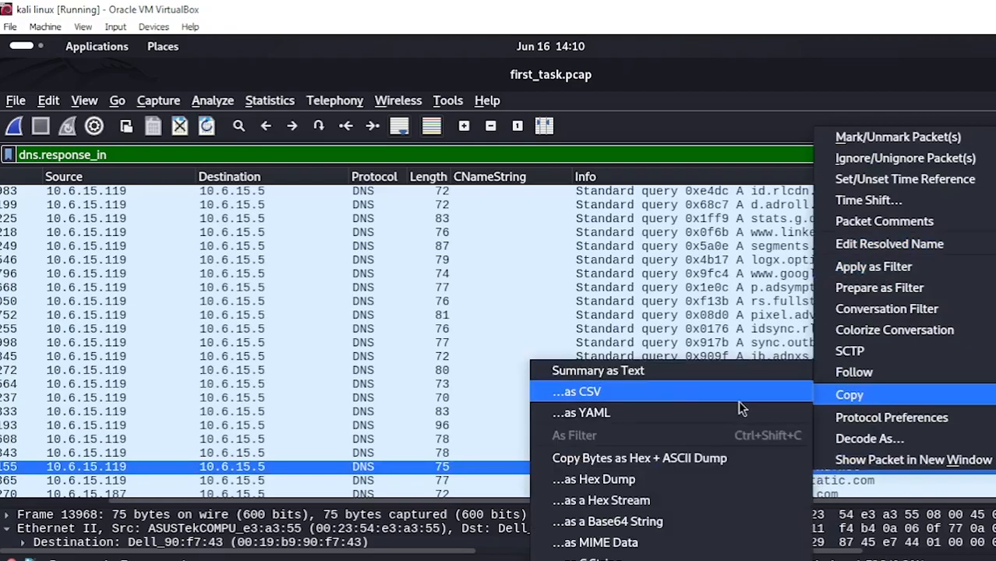
left_click(597, 371)
- Minimize the capture window, switch to Firefox and replace the VirusTotal search text with the copied beacon.krxd.net summary
left_click(995, 74)
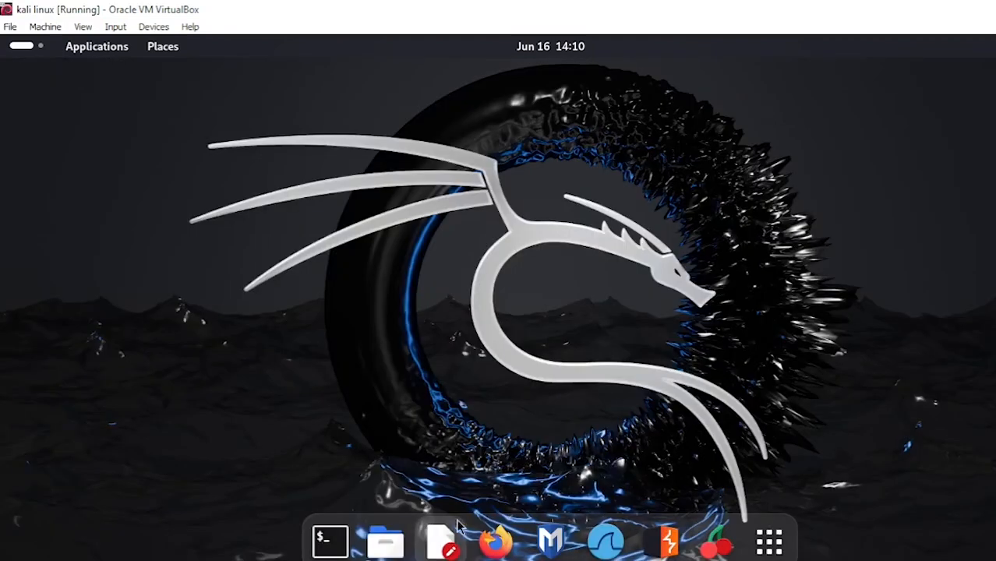
left_click(503, 533)
triple_click(235, 171)
key("BackSpace")
key("ctrl+v")
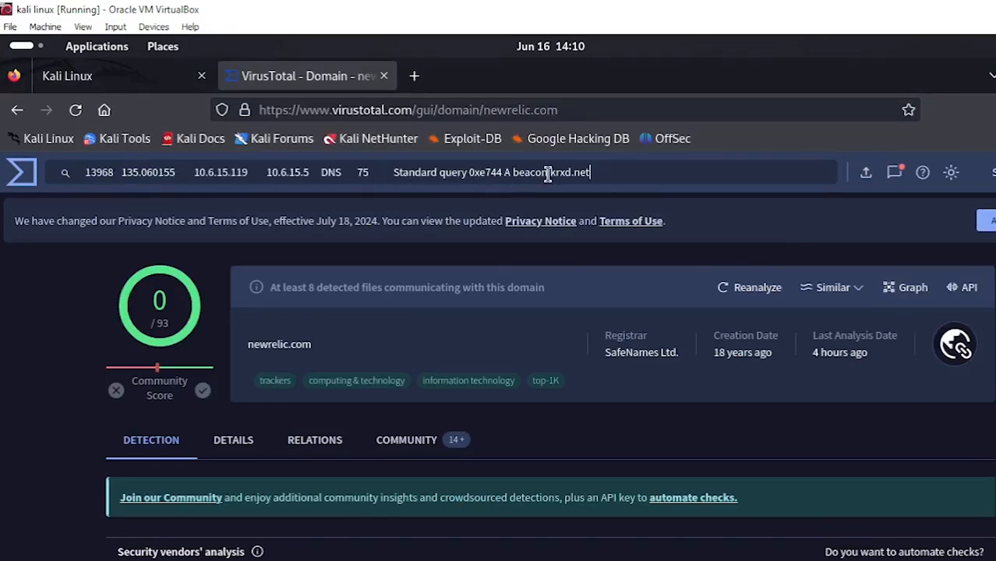
- Trim the search text to krxd.net, search VirusTotal for it, and minimize the browser window
left_click_drag(611, 169, 143, 154)
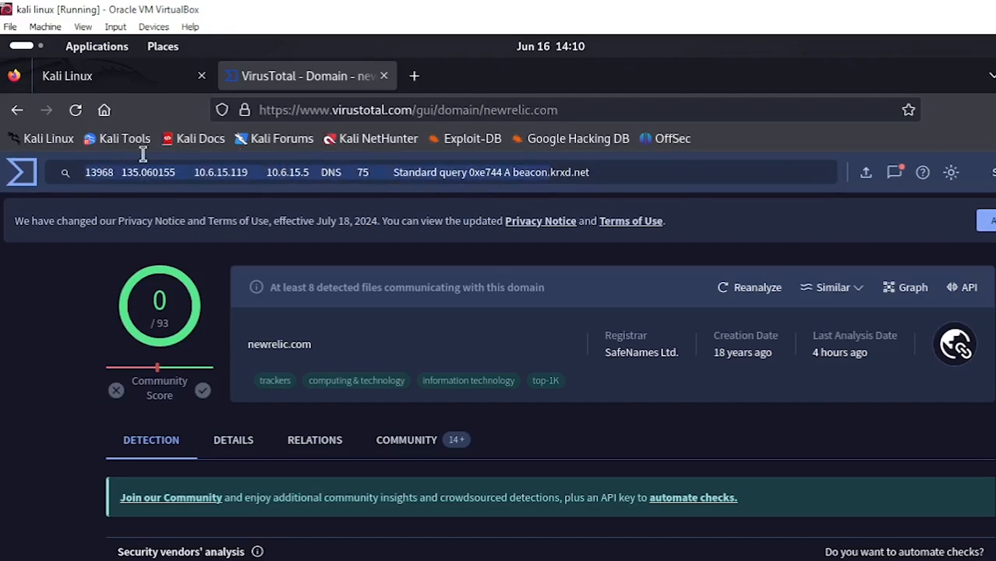
key("BackSpace")
key("Return")
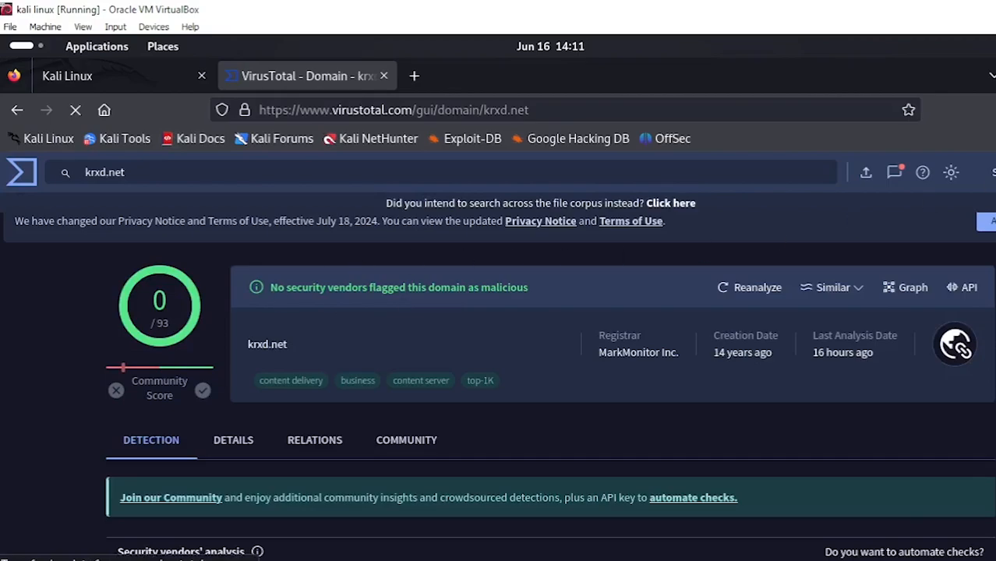
key("super+h")
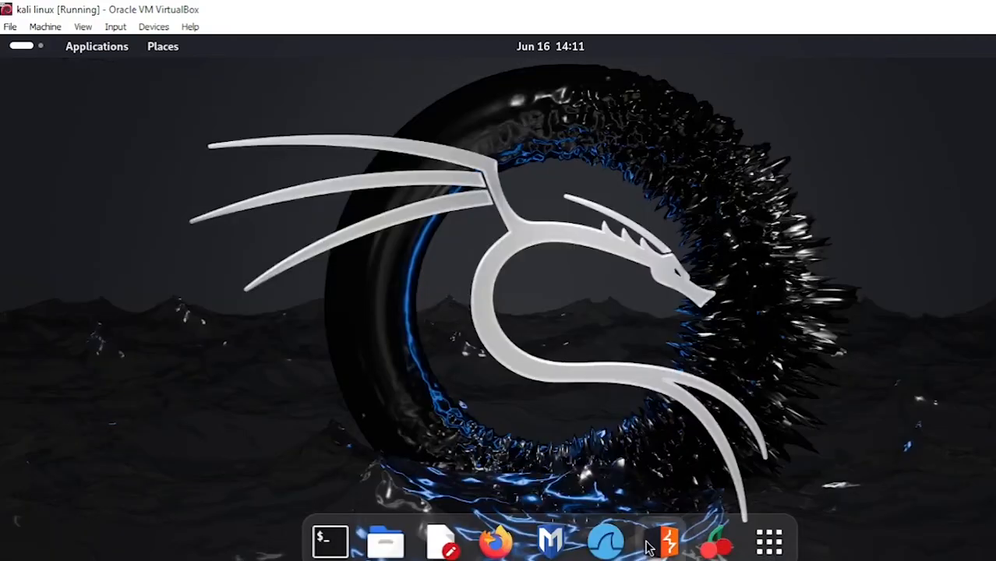
- Return to Wireshark, select the DNS query for turtleoil1998b.com and copy its summary as text
left_click(606, 538)
scroll(786, 377, "down", 3)
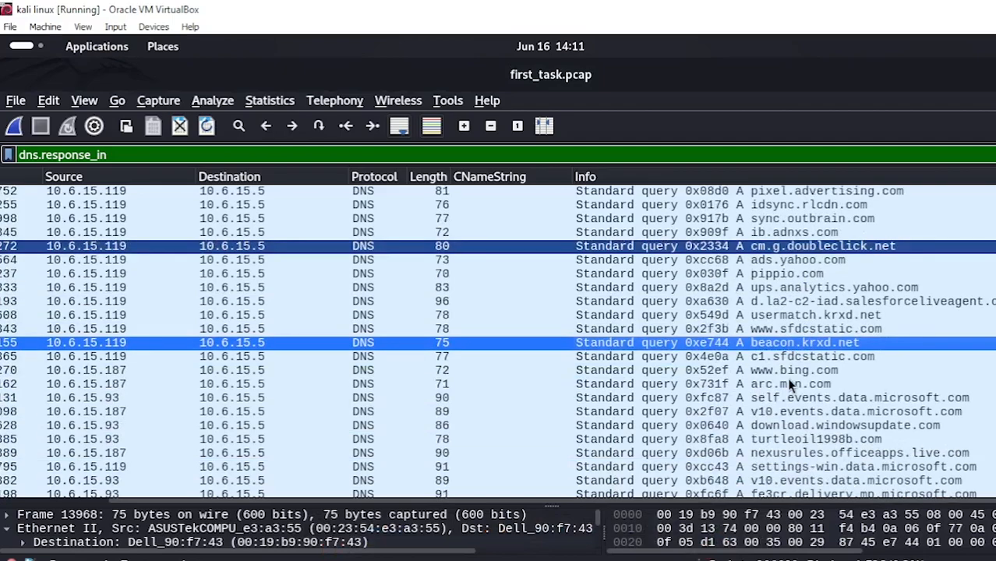
left_click(787, 441)
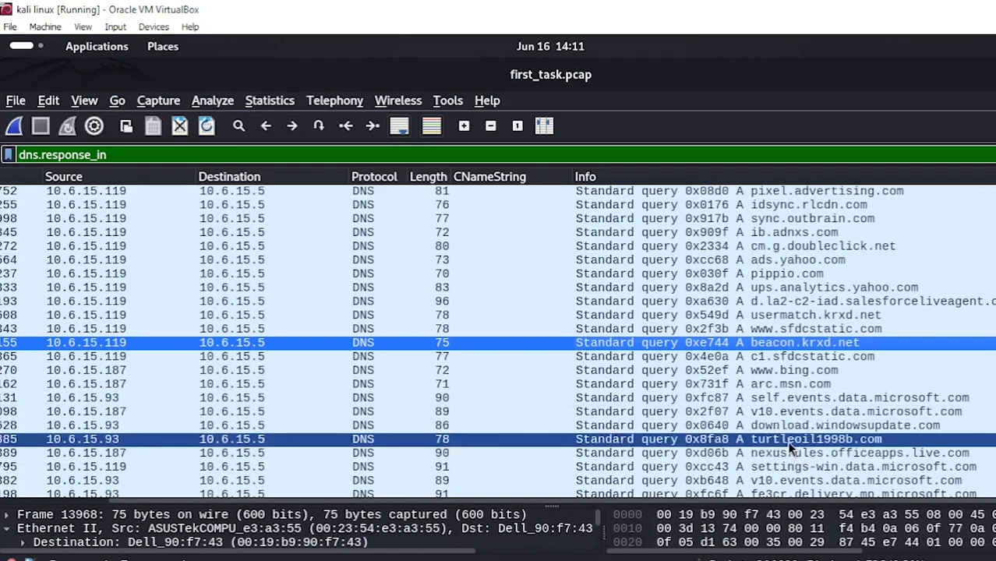
right_click(787, 441)
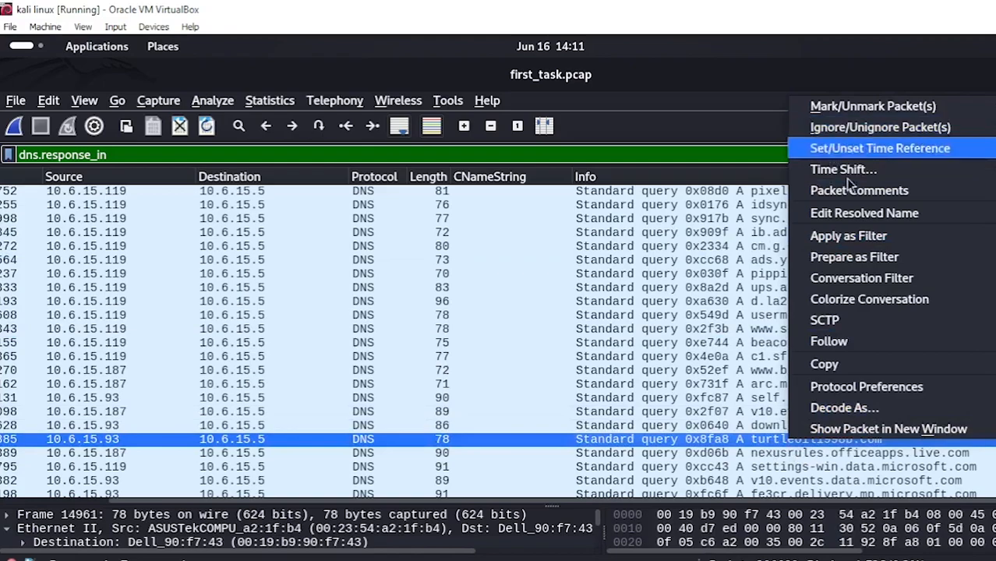
mouse_move(835, 367)
left_click(538, 368)
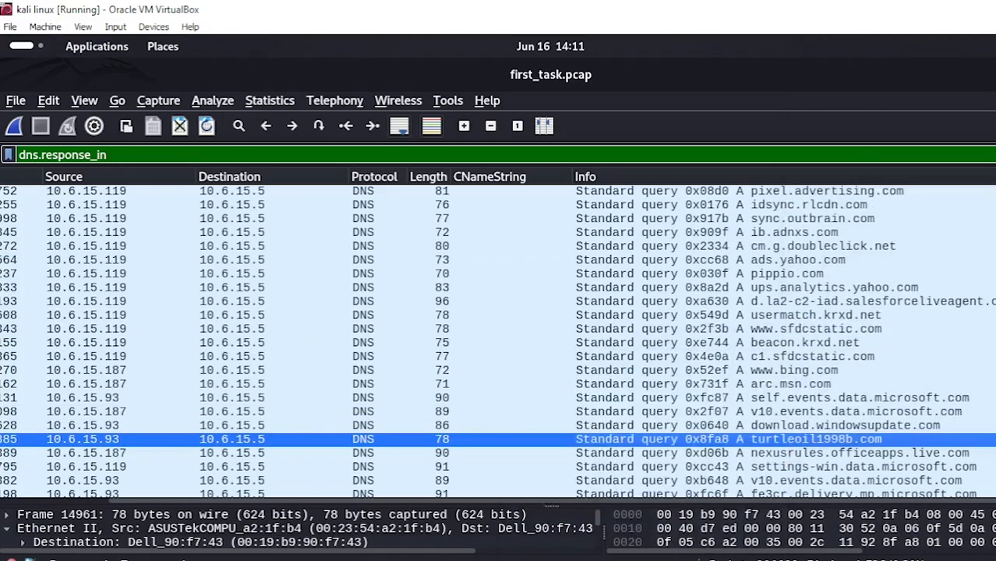
- Minimize the capture window, switch to Firefox and replace the VirusTotal search text with the copied turtleoil1998b.com summary
key("super+h")
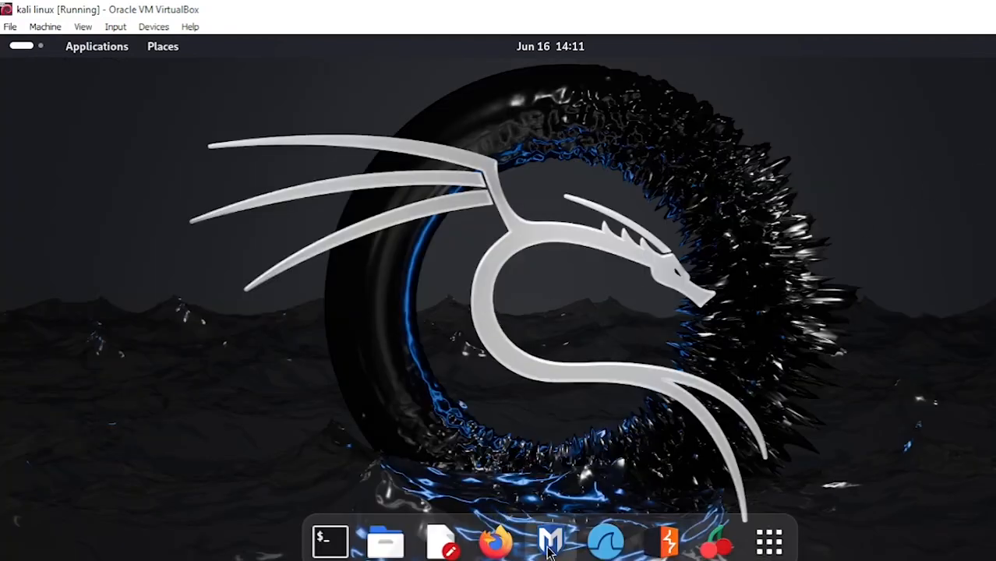
left_click(606, 542)
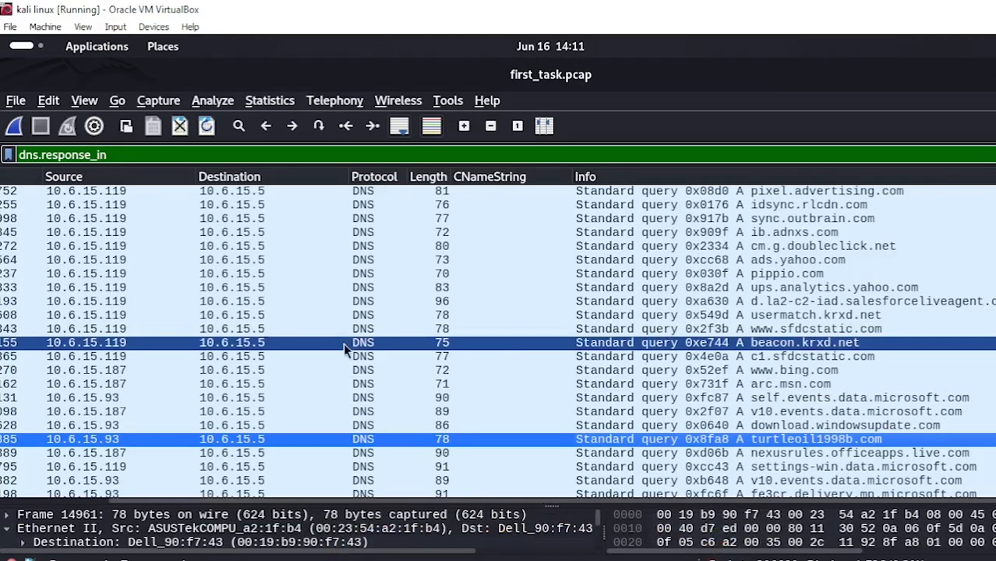
key("super+h")
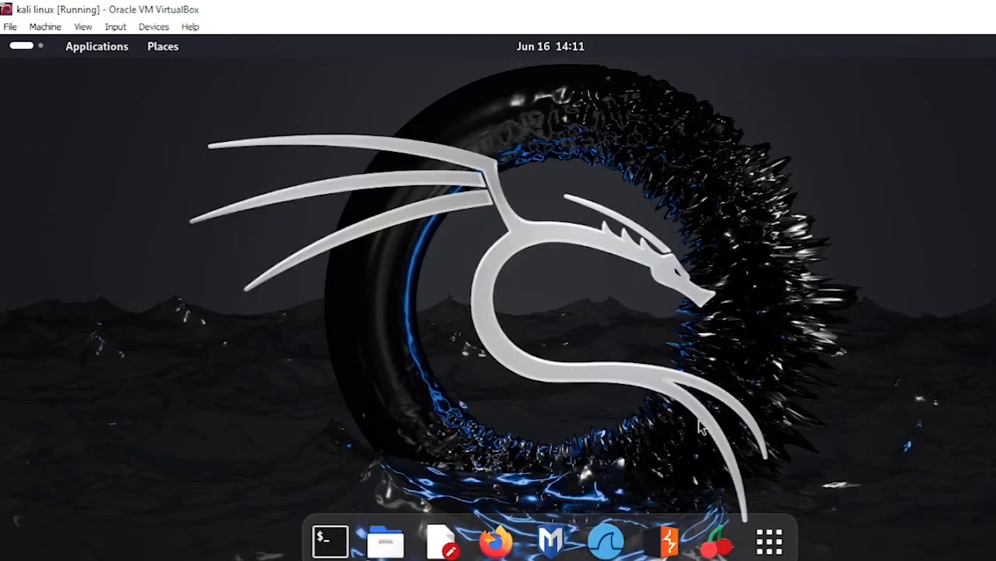
left_click(491, 538)
key("ctrl+a")
key("BackSpace")
type("14961 143.697885 10.6.15.93 10.6.15.5 DNS 78 Standard query 0xffa8 A turtleoil1998b.com")
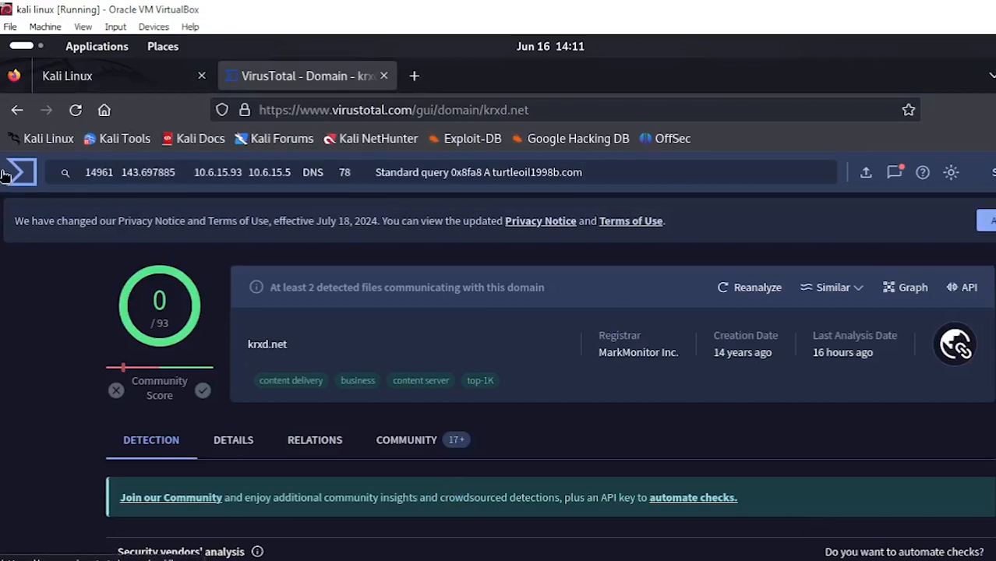
- Trim the search text to turtleoil1998b.com, search VirusTotal for it, and minimize the browser window
left_click_drag(465, 174, 60, 158)
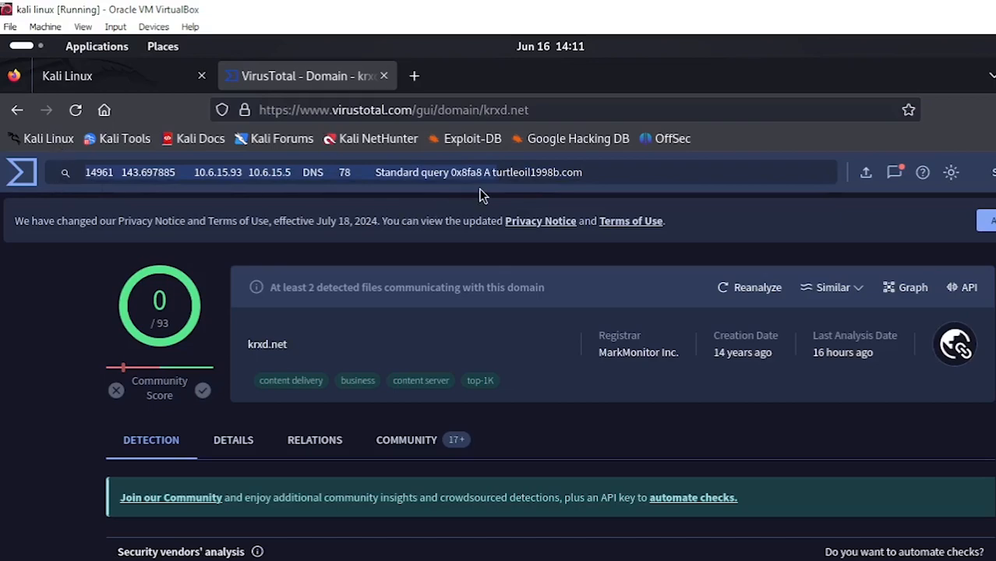
left_click(493, 172)
left_click_drag(409, 171, 97, 153)
key("BackSpace")
key("Return")
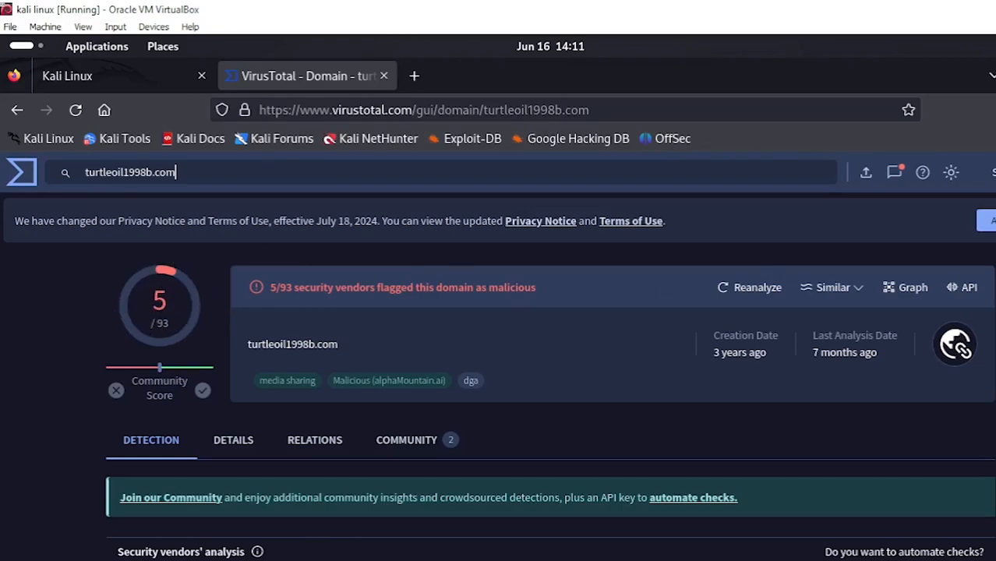
key("super+d")
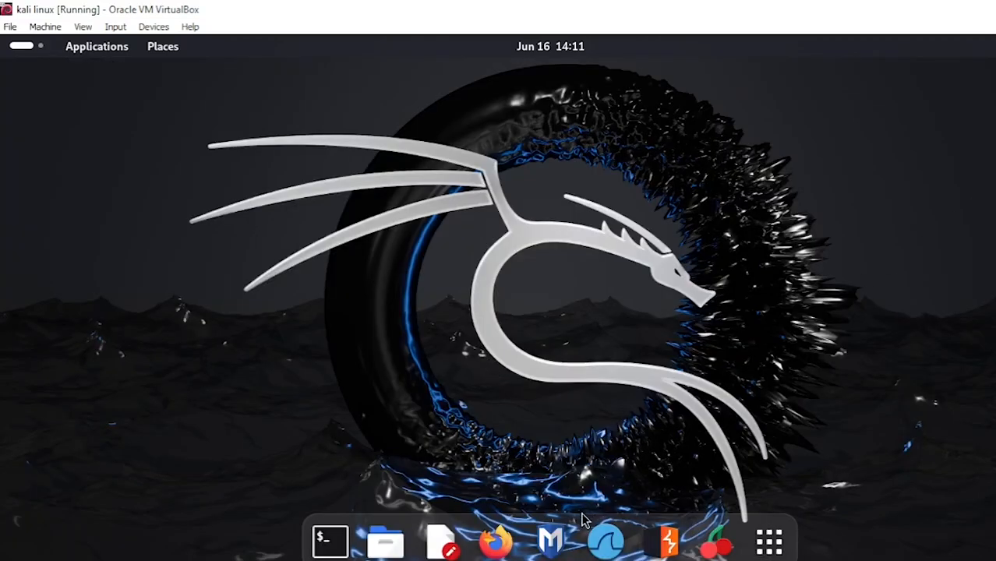
- Return to Wireshark, open the capture file properties and examine the first and last packet times
left_click(600, 538)
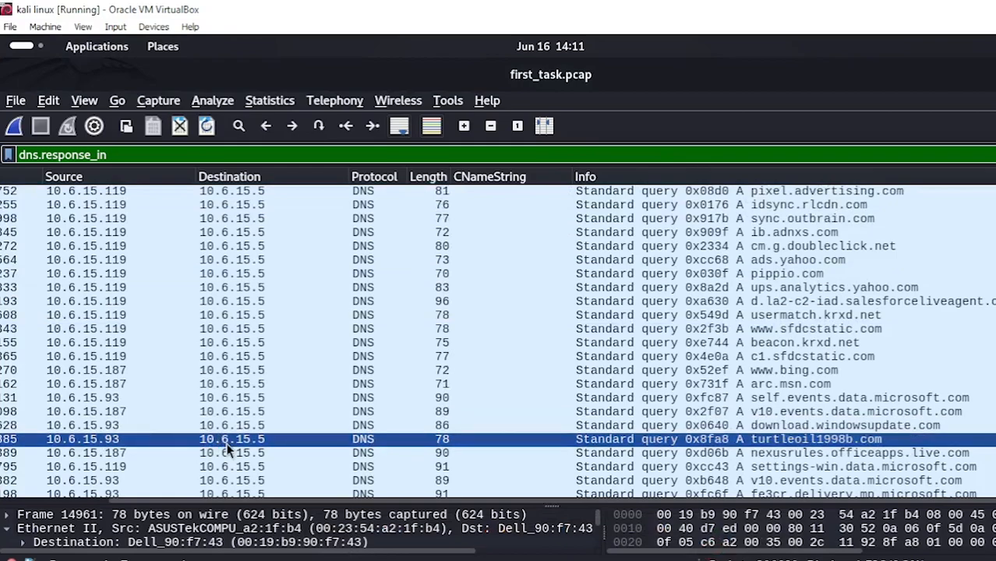
left_click(269, 101)
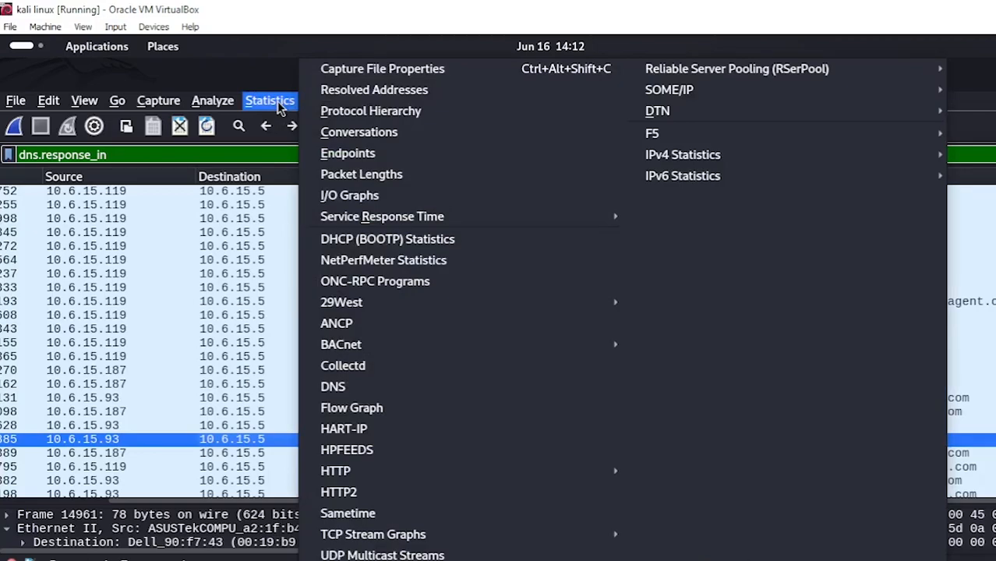
left_click(327, 69)
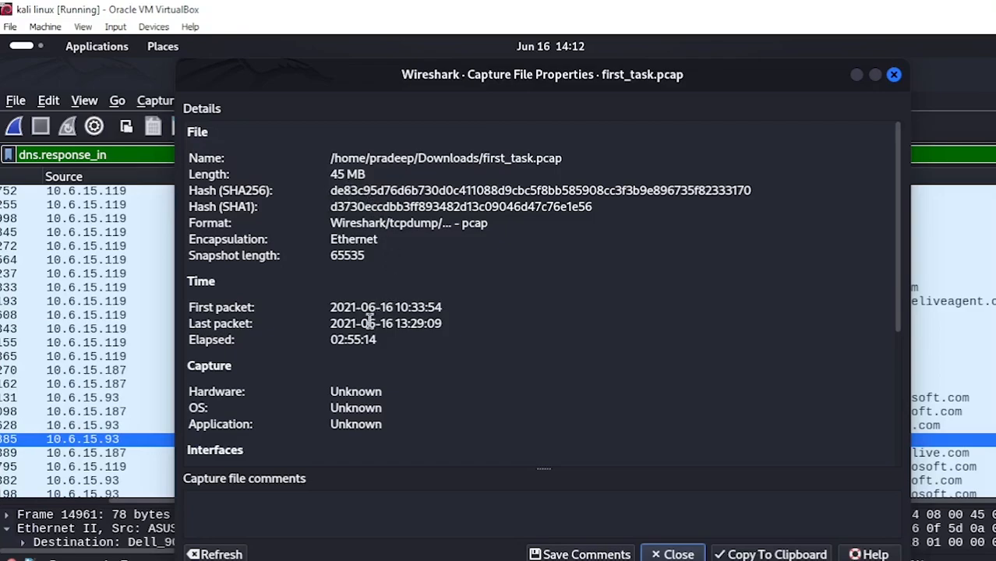
left_click_drag(331, 307, 399, 307)
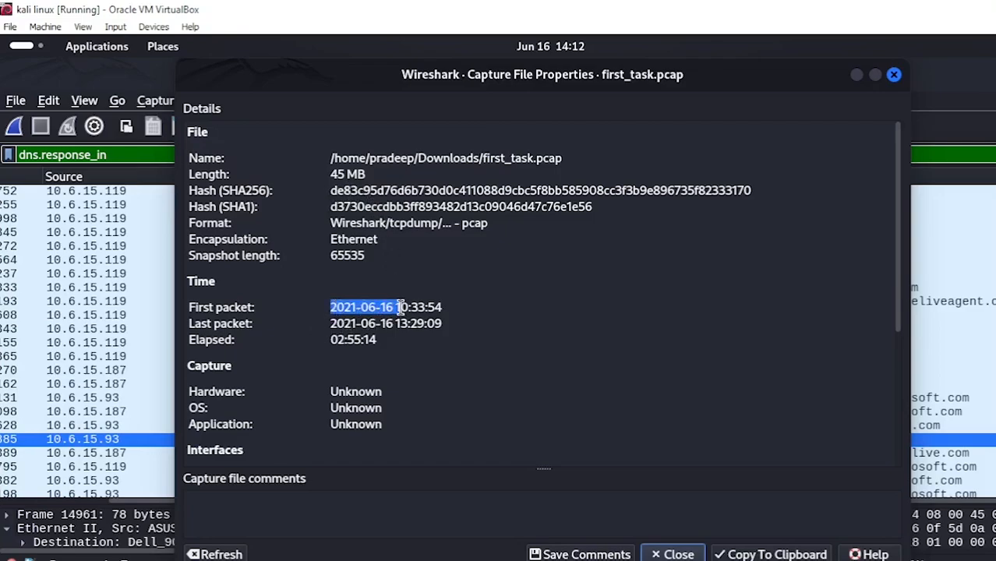
triple_click(322, 327)
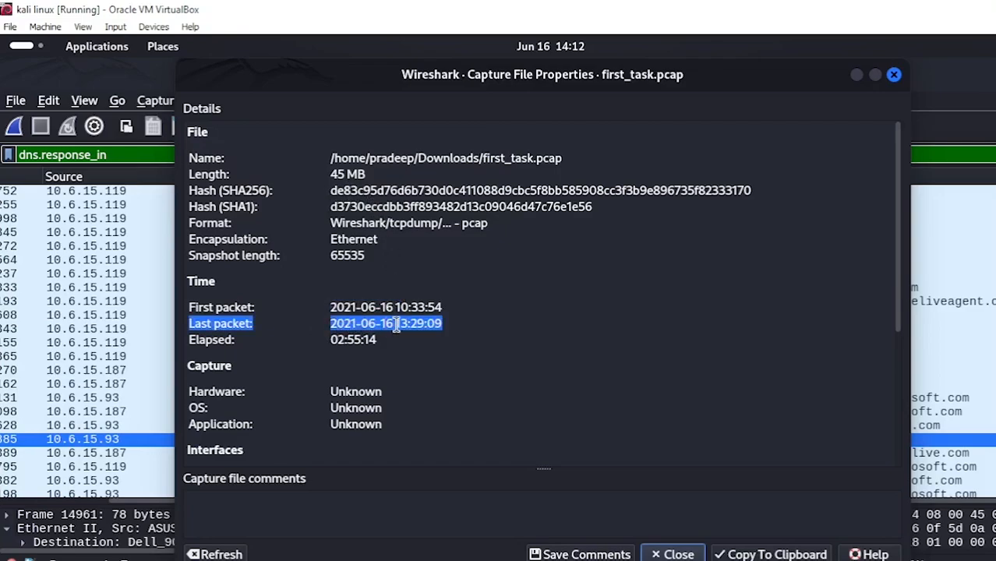
- Examine the capture, interface and statistics details of the file, close the properties and minimize the capture window
scroll(372, 369, "down", 1)
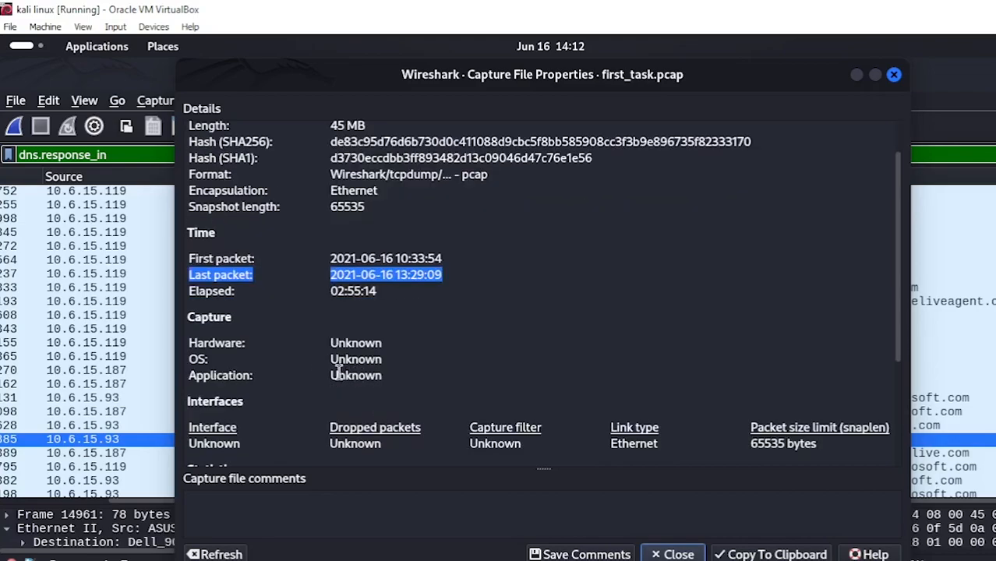
scroll(460, 381, "down", 1)
scroll(365, 419, "down", 2)
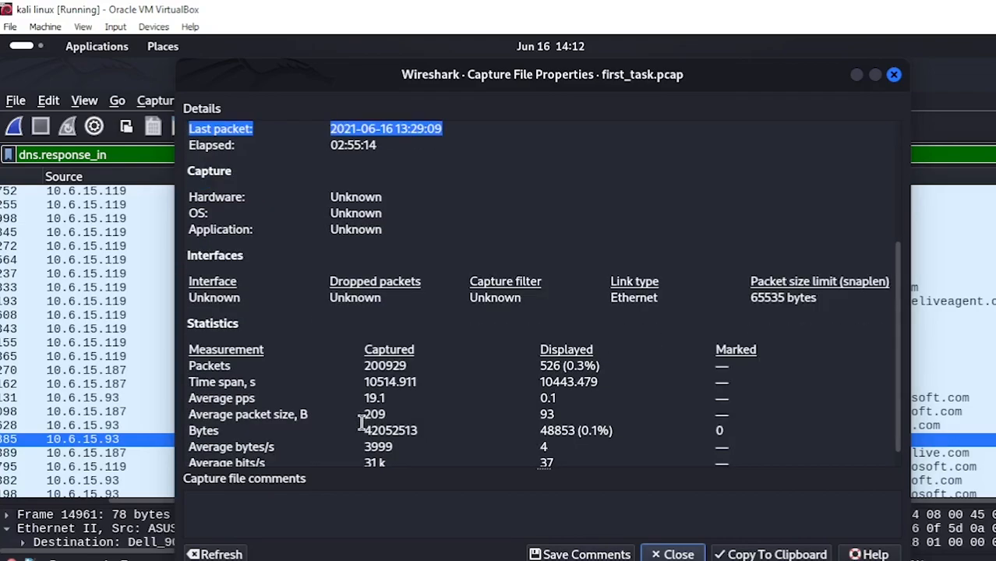
scroll(364, 421, "down", 1)
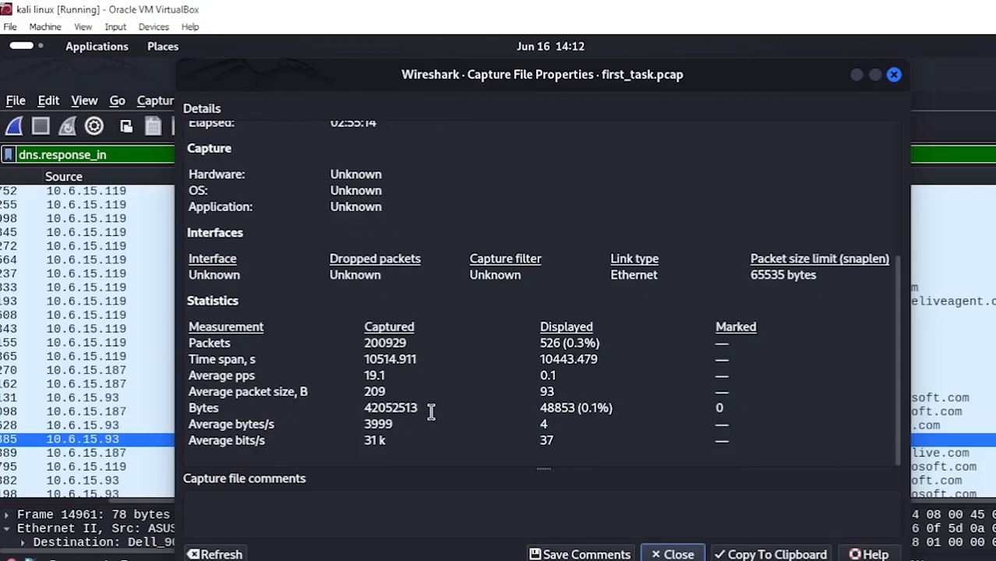
scroll(431, 412, "up", 1)
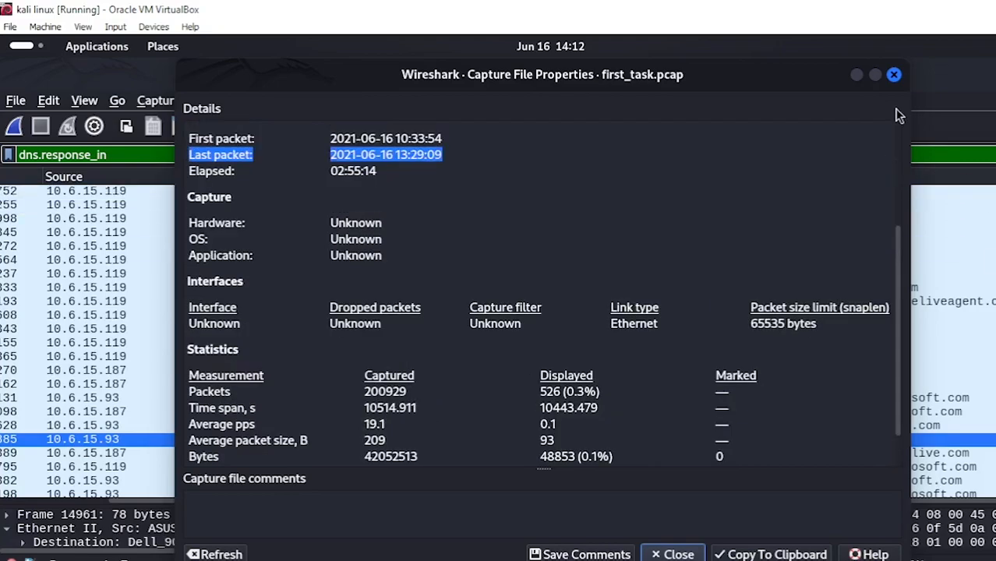
left_click(893, 75)
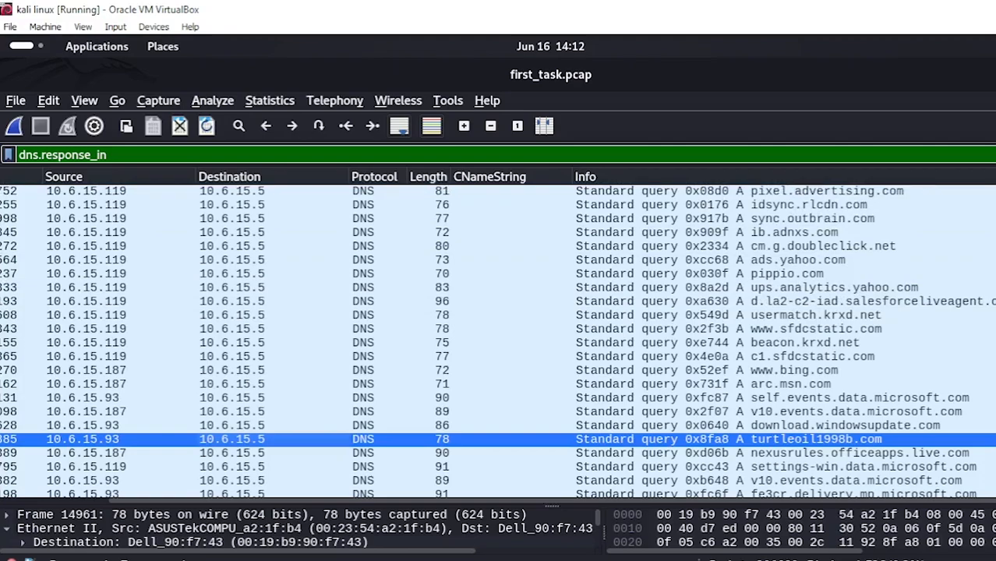
key("super+d")
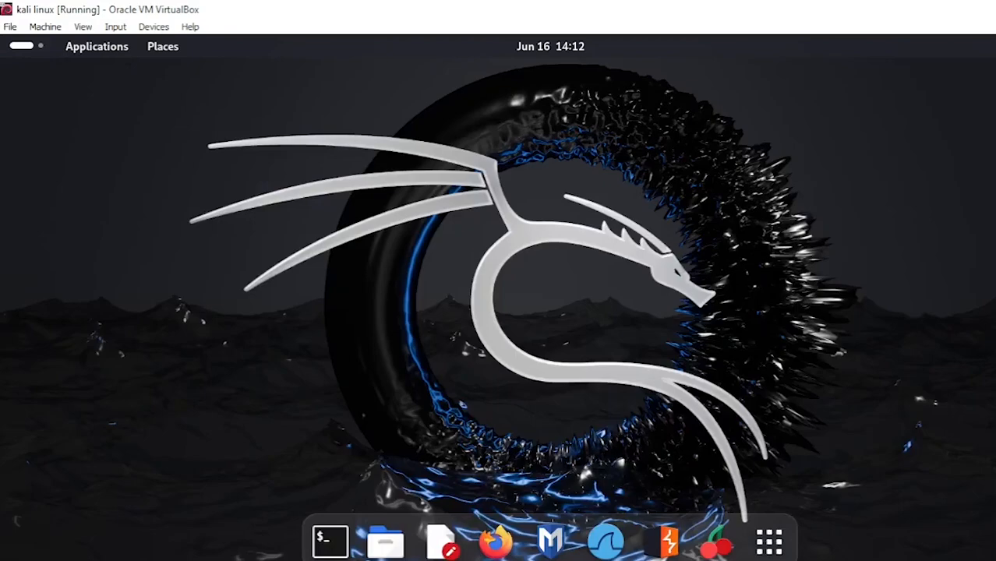